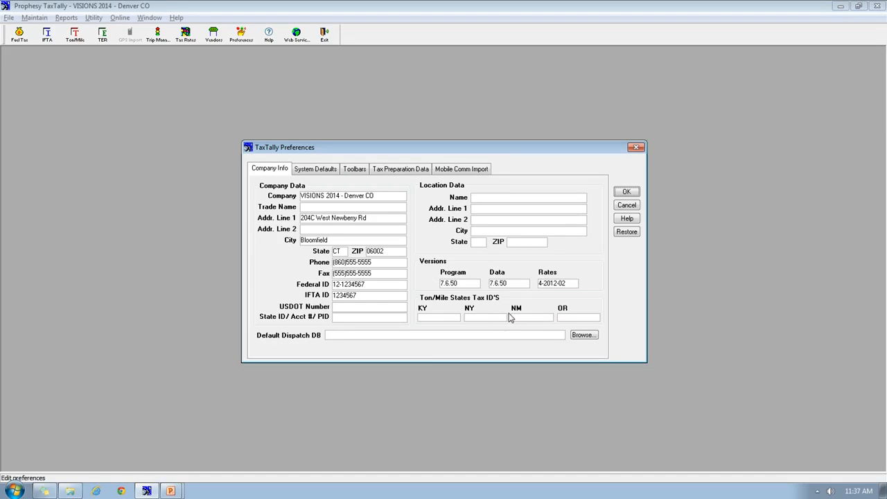
Accept and close the preferences, and open the Fuel Tax transactions
{"action": "left_click", "coordinate": [626, 192]}
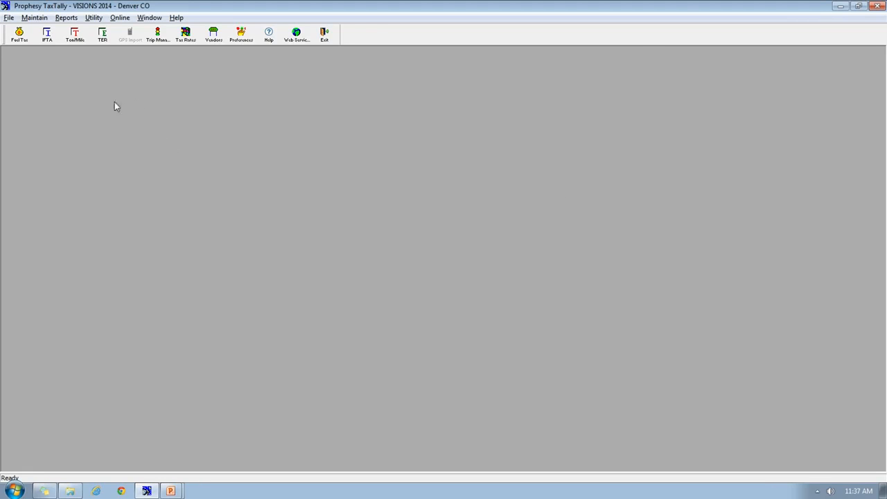
{"action": "left_click", "coordinate": [20, 41]}
{"action": "left_click", "coordinate": [19, 41]}
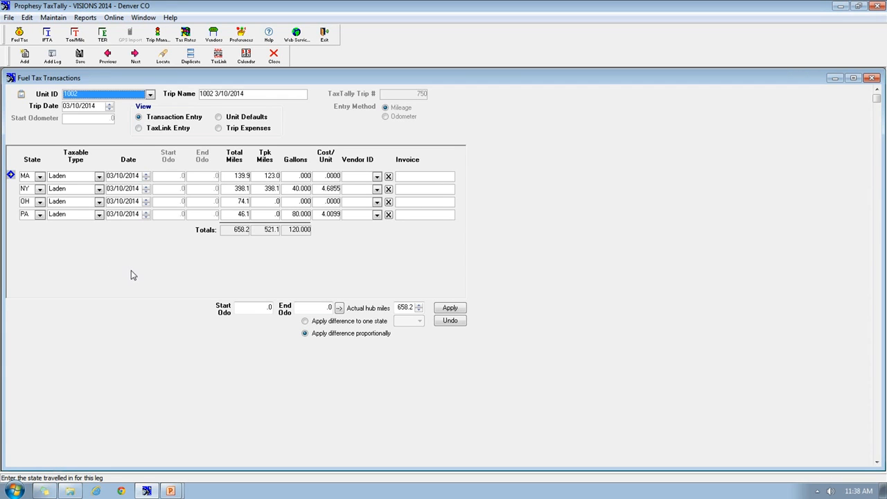
Add a new fuel tax trip and assign it to unit 1001
{"action": "left_click", "coordinate": [25, 57]}
{"action": "left_click", "coordinate": [149, 95]}
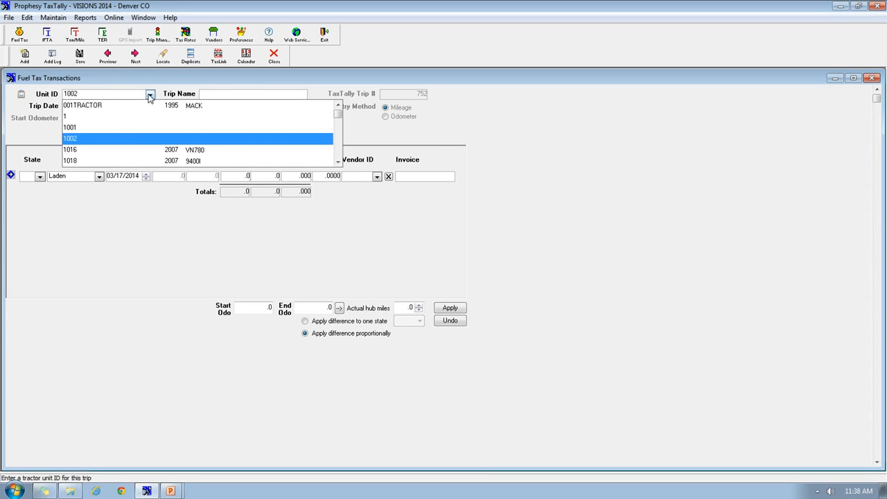
{"action": "left_click", "coordinate": [73, 127]}
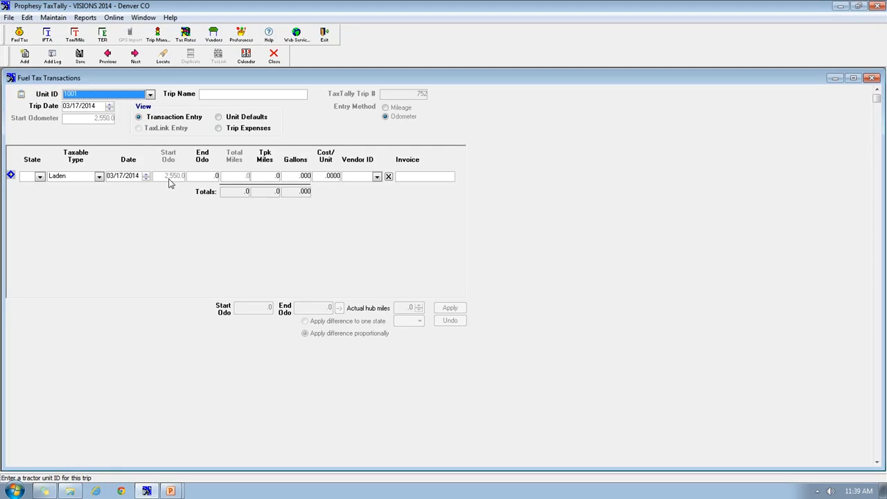
Set the trip's first leg to state CT with an ending odometer of 3,000
{"action": "left_click", "coordinate": [198, 179]}
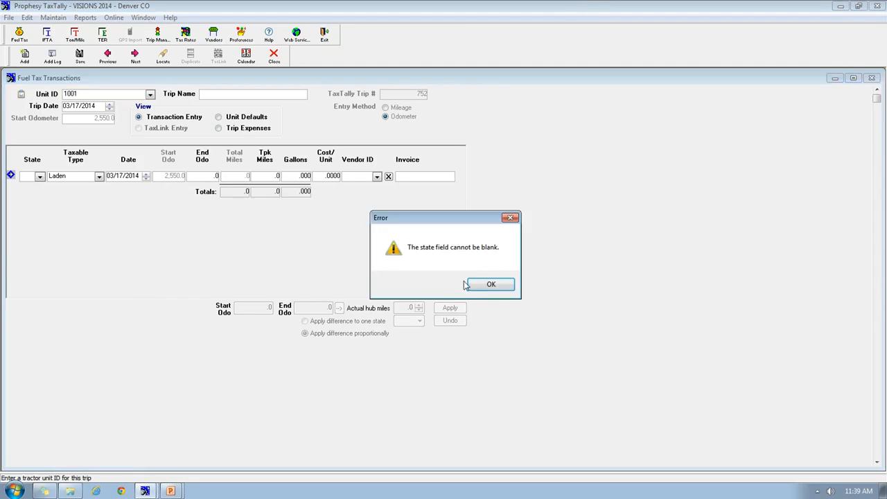
{"action": "left_click", "coordinate": [489, 284]}
{"action": "left_click", "coordinate": [40, 178]}
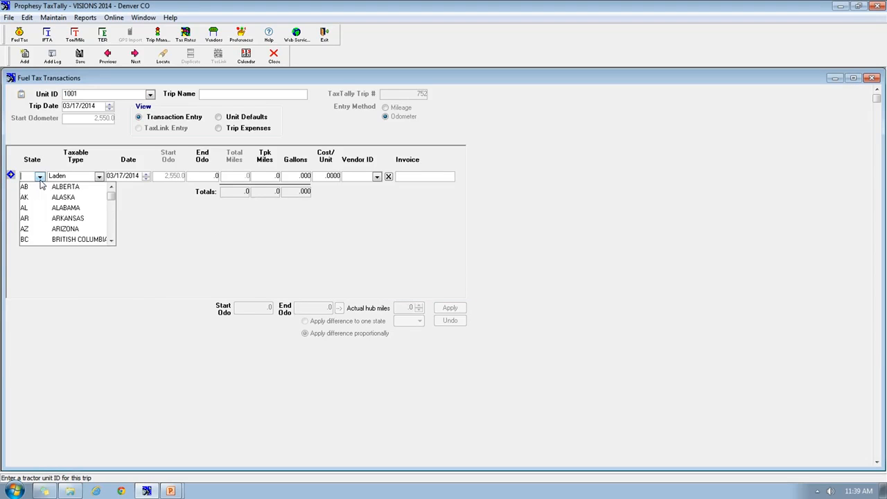
{"action": "scroll", "coordinate": [36, 208], "scroll_direction": "down", "scroll_amount": 2}
{"action": "left_click", "coordinate": [33, 208]}
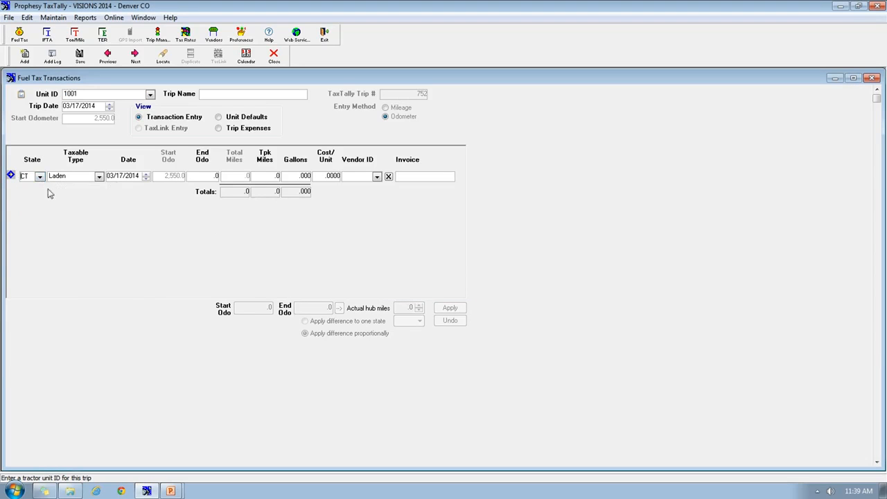
{"action": "left_click", "coordinate": [198, 178]}
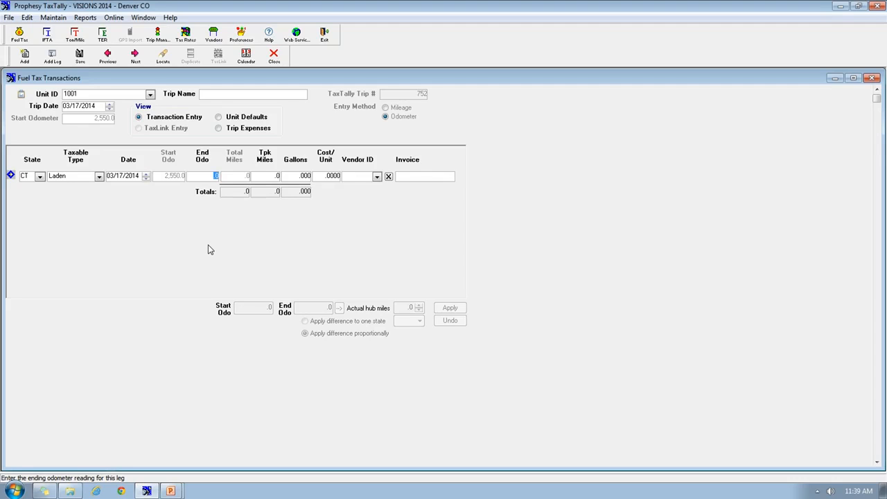
{"action": "type", "text": "399"}
{"action": "type", "text": "000"}
{"action": "key", "text": "Tab"}
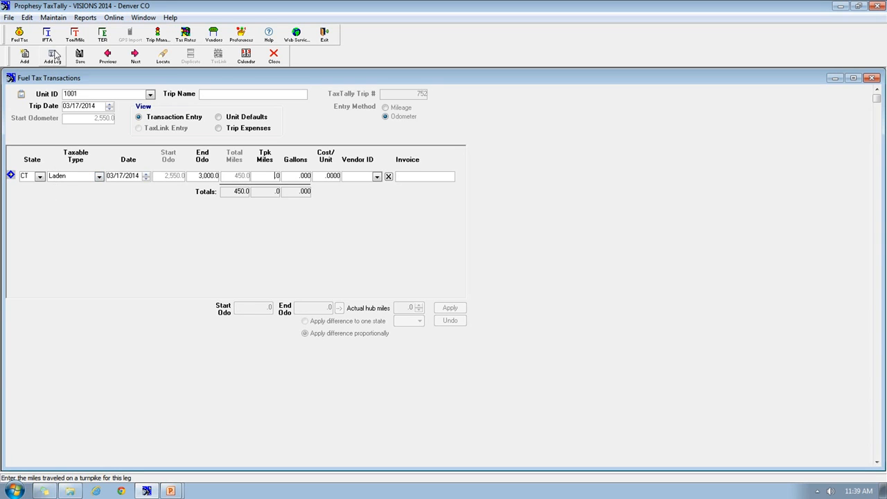
Add a second leg to the trip for state MA with an ending odometer of 3,200
{"action": "left_click", "coordinate": [53, 58]}
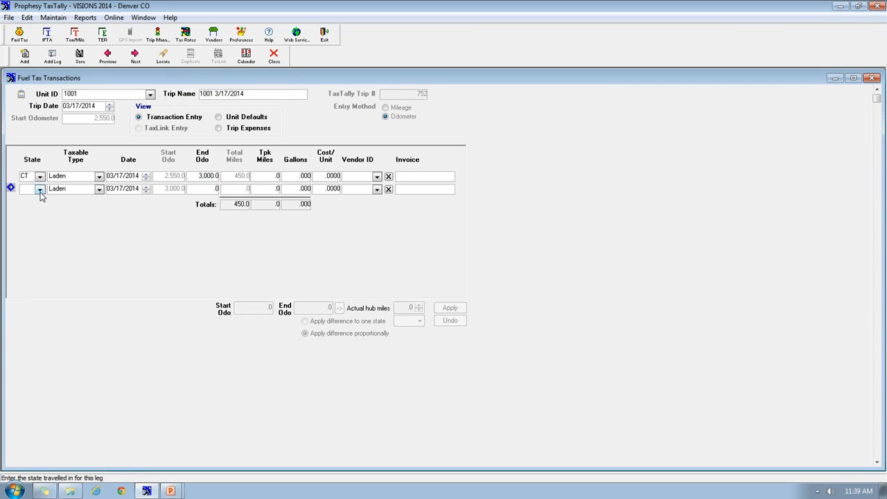
{"action": "left_click", "coordinate": [40, 189]}
{"action": "type", "text": "M"}
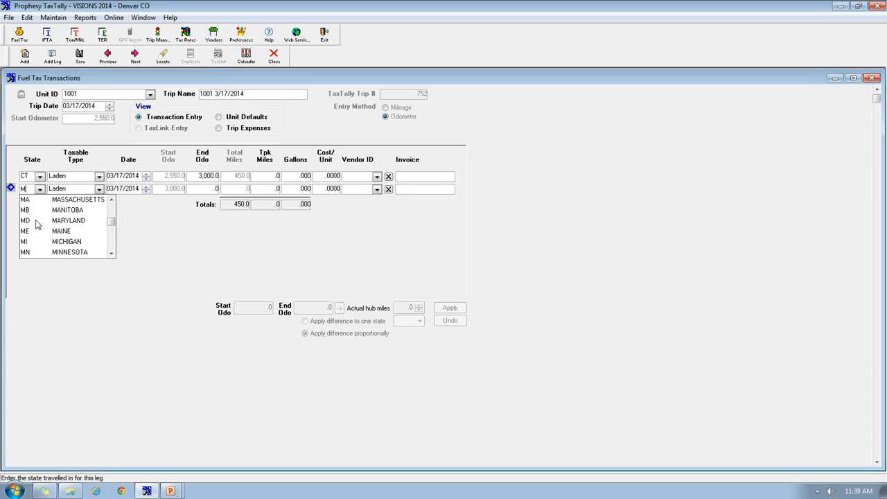
{"action": "left_click", "coordinate": [32, 200]}
{"action": "left_click", "coordinate": [199, 192]}
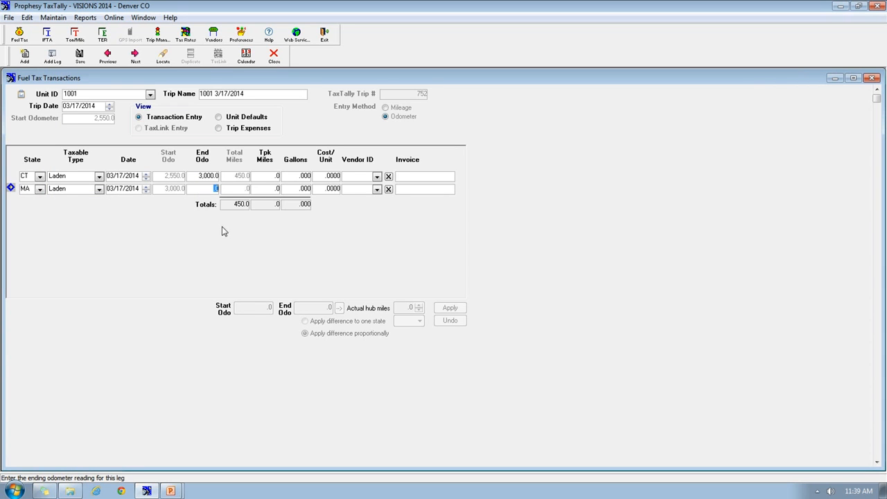
{"action": "type", "text": "3200"}
{"action": "key", "text": "Tab"}
Enter the fuel purchased as 98 gallons for the CT leg and 40 gallons for the MA leg
{"action": "left_click", "coordinate": [292, 176]}
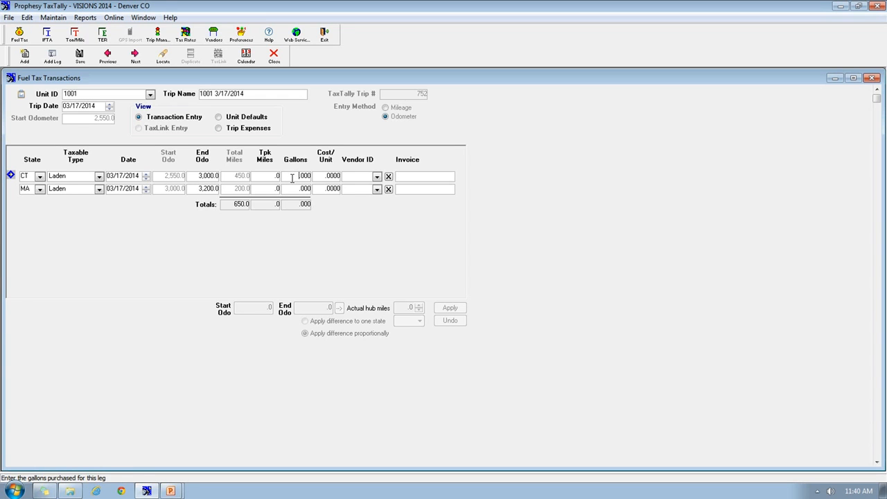
{"action": "type", "text": "98"}
{"action": "left_click", "coordinate": [284, 188]}
{"action": "type", "text": "40"}
{"action": "key", "text": "Tab"}
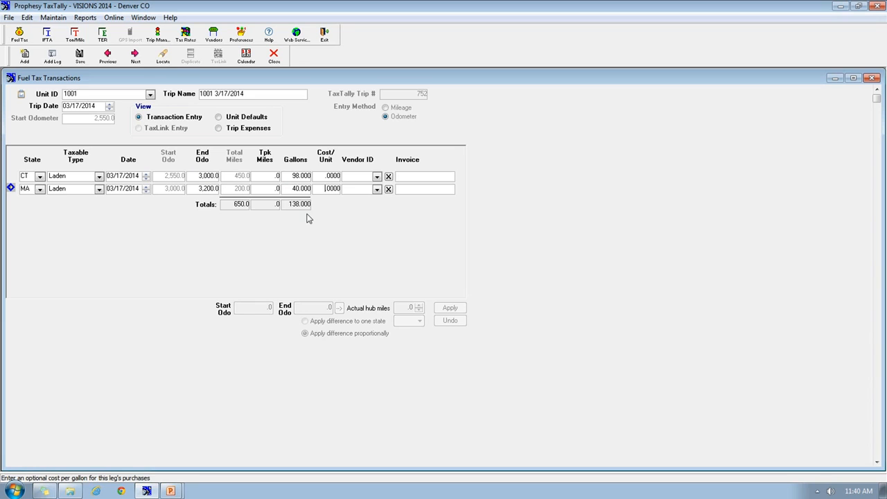
Set the cost per unit to 4.3599 for CT and 4.2599 for MA, and save the trip
{"action": "left_click", "coordinate": [323, 179]}
{"action": "left_click", "coordinate": [326, 179]}
{"action": "type", "text": "4.359"}
{"action": "left_click", "coordinate": [318, 191]}
{"action": "key", "text": "Tab"}
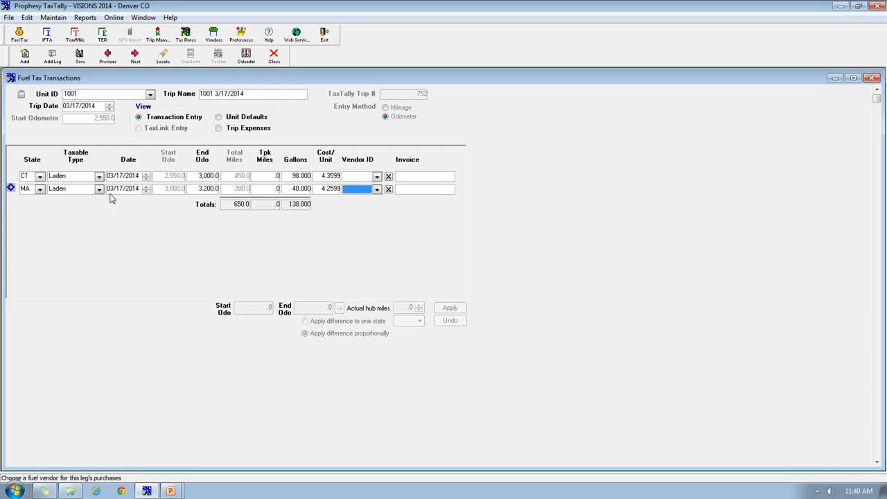
{"action": "left_click", "coordinate": [80, 58]}
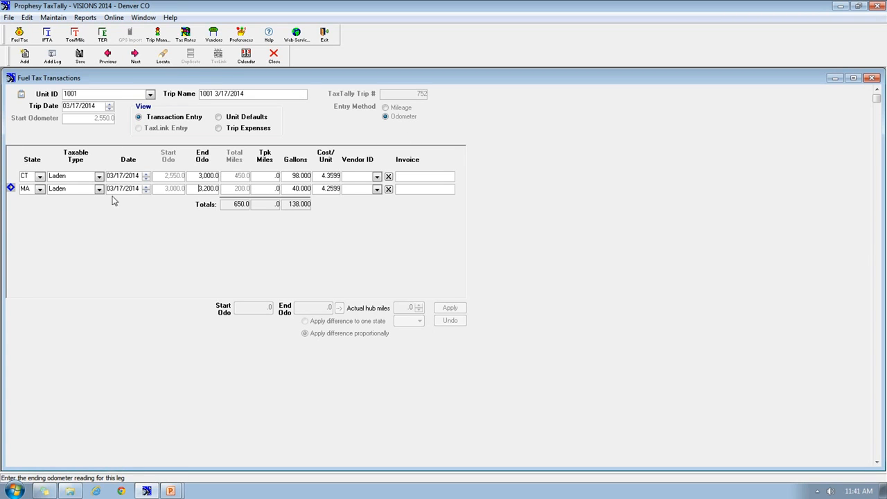
Add a new trip for unit 1002 and switch it to TaxLink Entry
{"action": "left_click", "coordinate": [25, 57]}
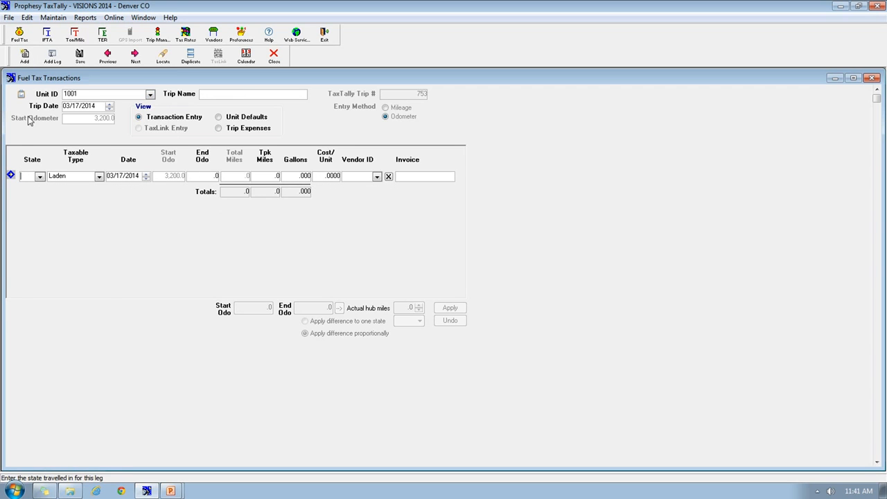
{"action": "left_click", "coordinate": [150, 94]}
{"action": "left_click", "coordinate": [69, 138]}
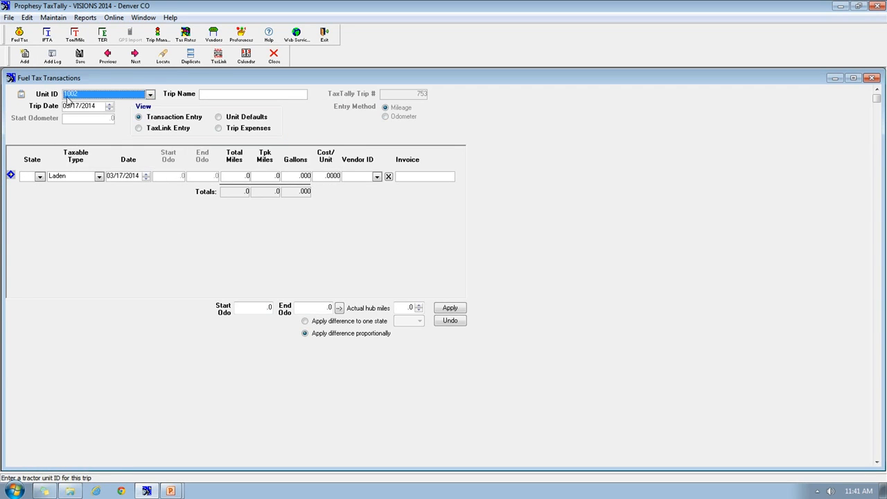
{"action": "left_click", "coordinate": [139, 130]}
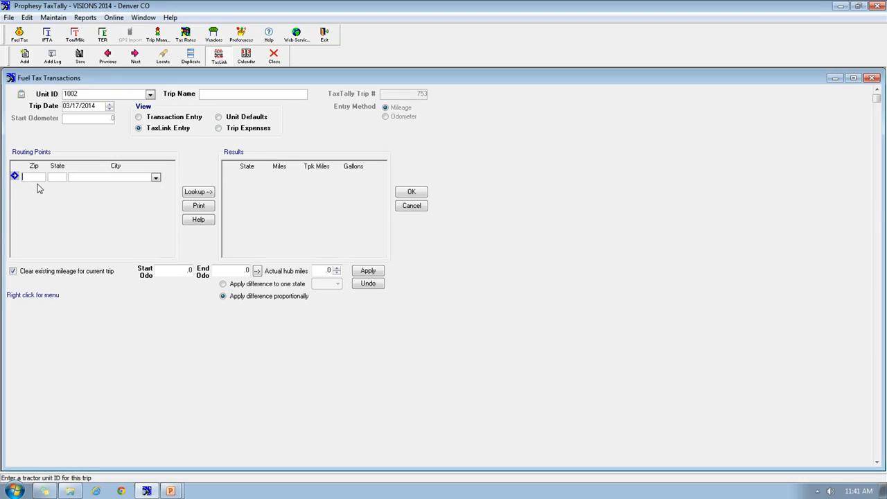
Enter the routing points as ZIP 06095 (Windsor, CT) and Cleveland, OH
{"action": "type", "text": "6095"}
{"action": "key", "text": "Return"}
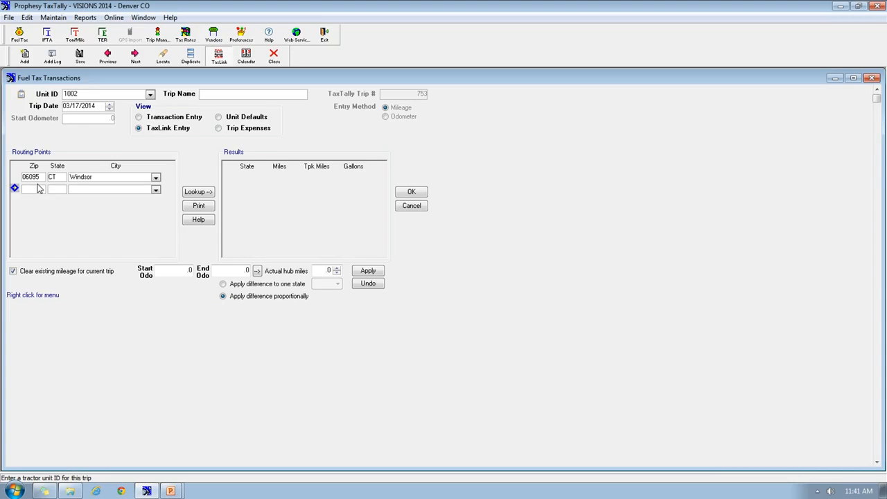
{"action": "key", "text": "Tab"}
{"action": "type", "text": "OHcle"}
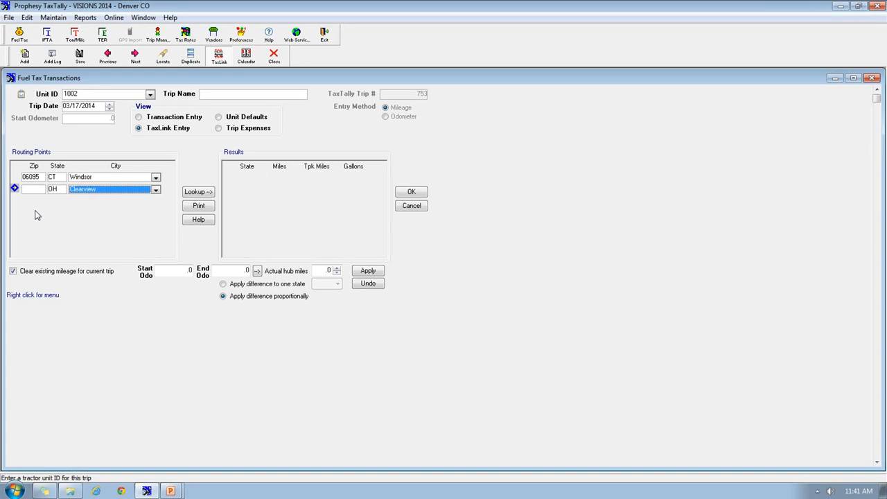
{"action": "type", "text": "t"}
{"action": "key", "text": "Down"}
{"action": "key", "text": "Down"}
{"action": "key", "text": "Down"}
{"action": "left_click", "coordinate": [156, 190]}
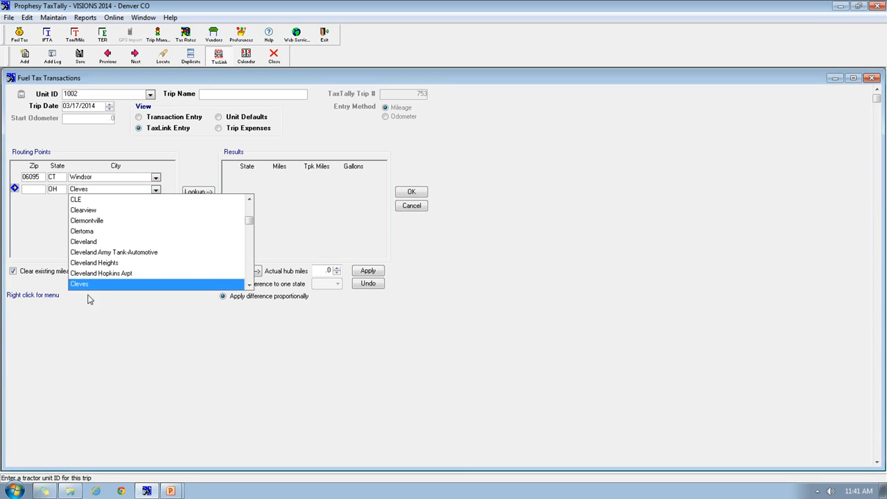
{"action": "left_click", "coordinate": [88, 242]}
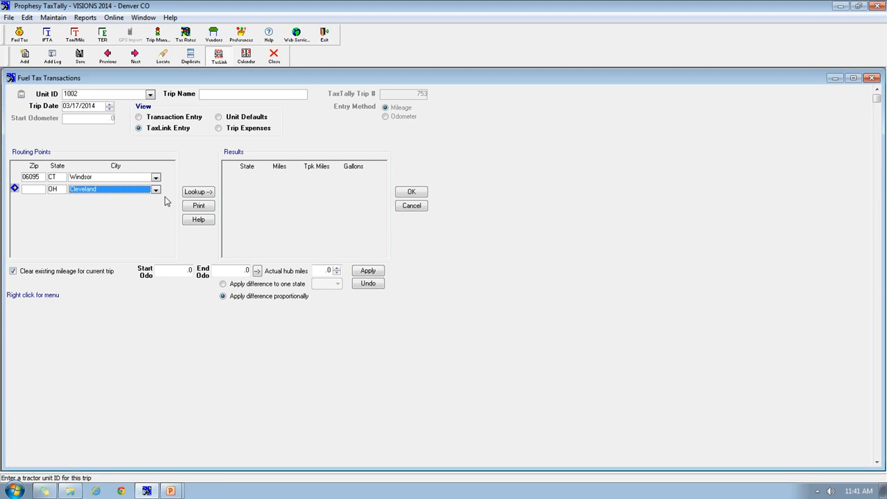
Look up the route's mileage by state, apply the hub miles and accept the results into the trip
{"action": "left_click", "coordinate": [198, 192]}
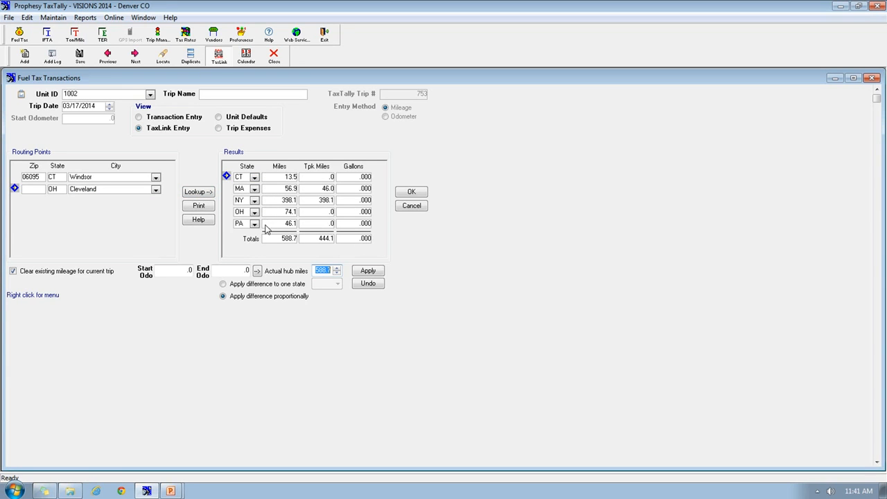
{"action": "left_click", "coordinate": [374, 272]}
{"action": "left_click", "coordinate": [411, 192]}
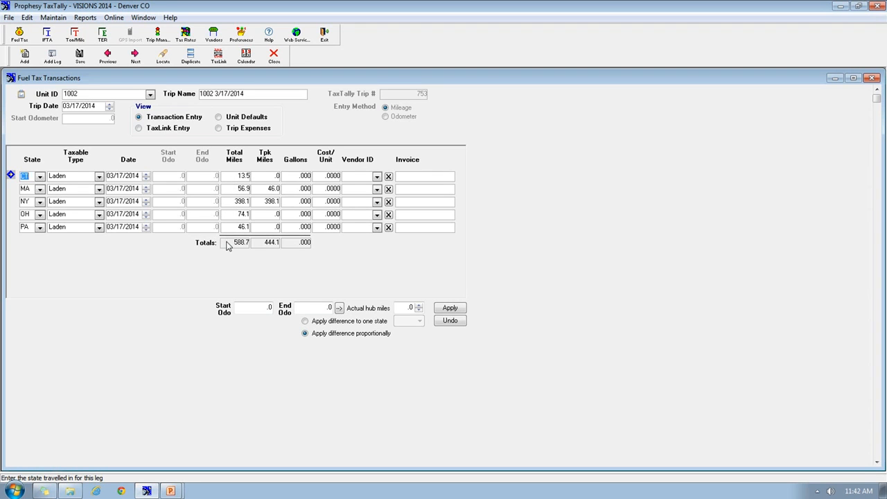
Enter 90 gallons at a cost of 4.0599 per unit for the NY leg
{"action": "left_click", "coordinate": [296, 202]}
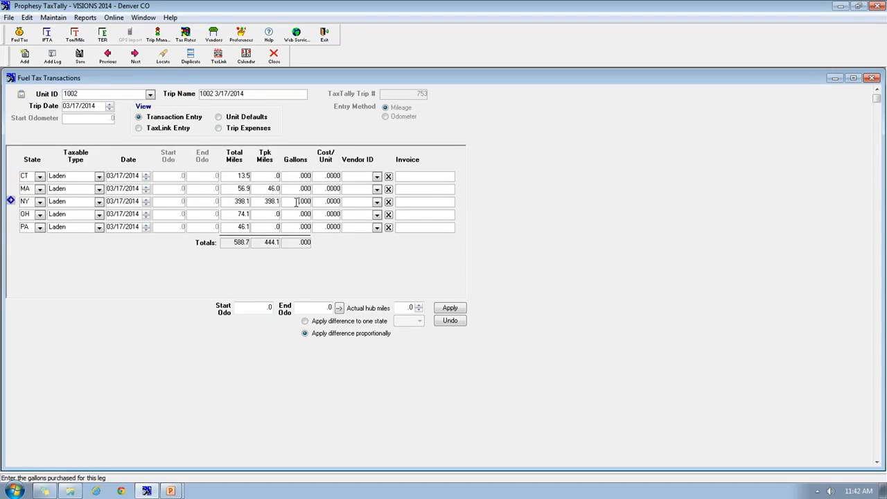
{"action": "type", "text": "90"}
{"action": "key", "text": "Tab"}
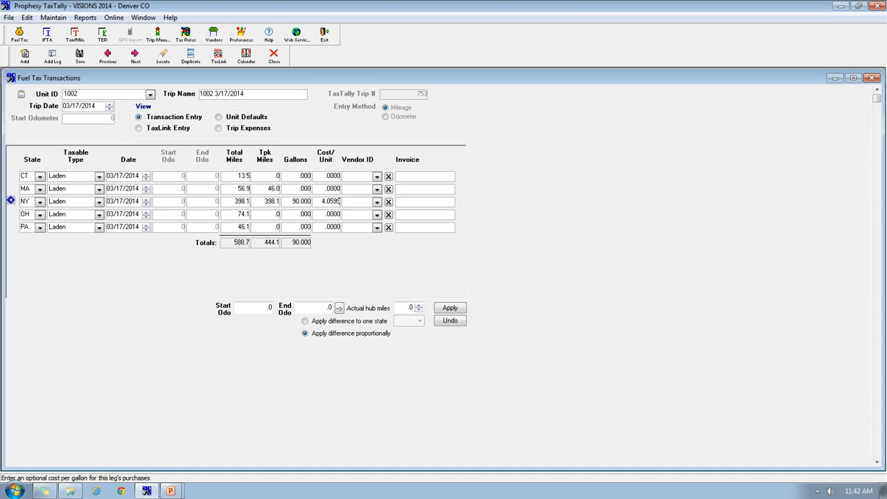
{"action": "key", "text": "Tab"}
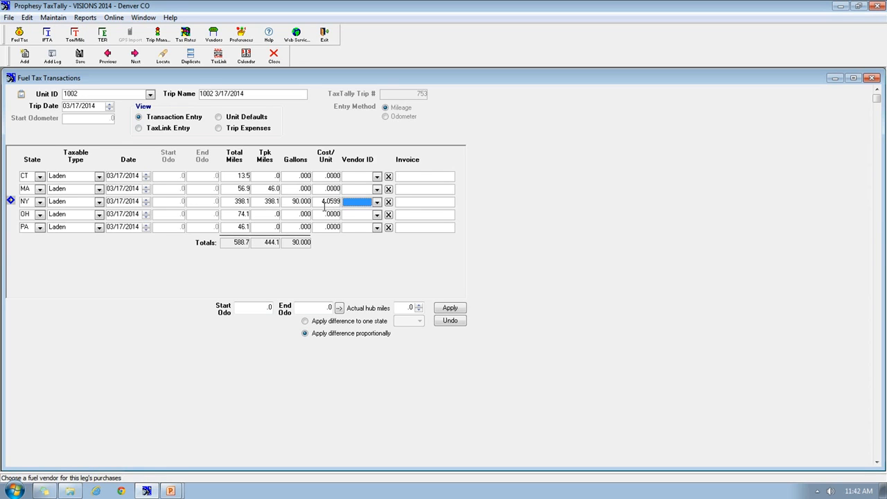
Enter 30 gallons for the PA leg and save the trip
{"action": "left_click", "coordinate": [292, 227]}
{"action": "type", "text": "30"}
{"action": "left_click", "coordinate": [80, 56]}
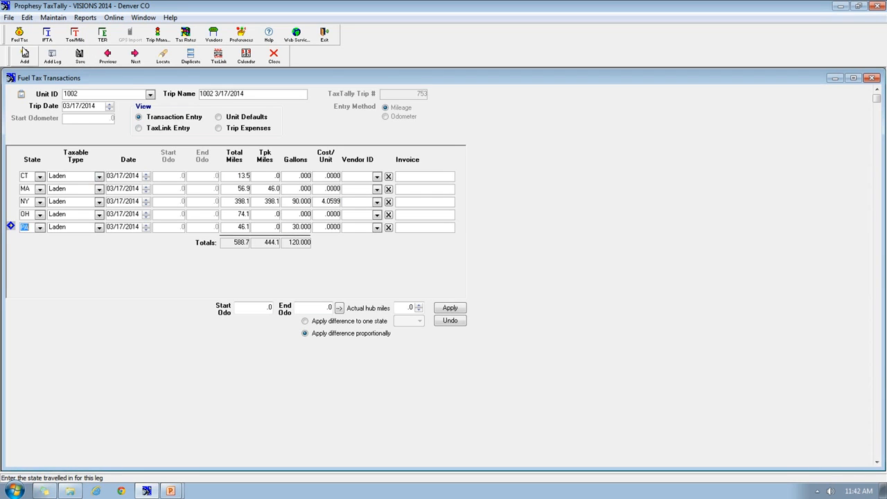
Add another new trip and assign it to unit 1002
{"action": "left_click", "coordinate": [25, 56]}
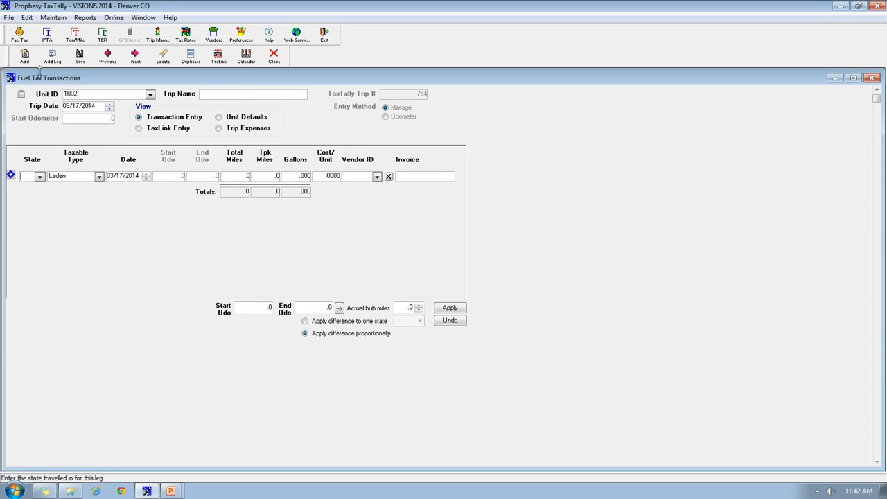
{"action": "left_click", "coordinate": [150, 95]}
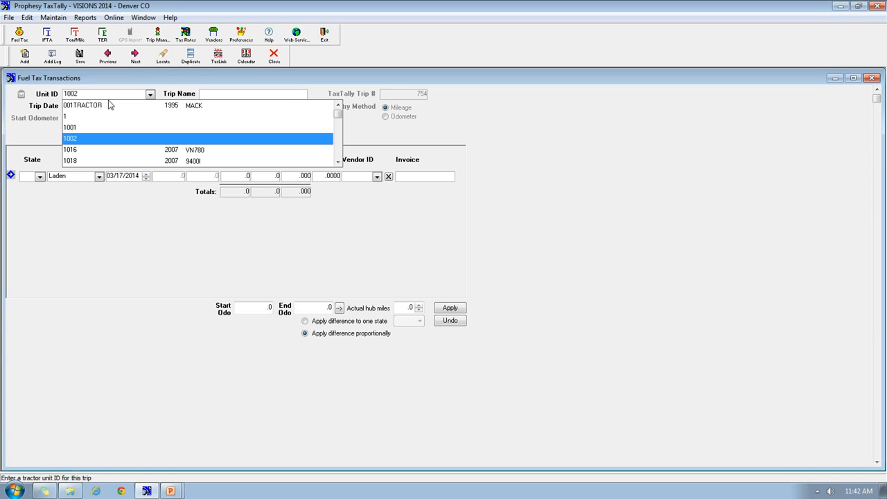
{"action": "left_click", "coordinate": [73, 140]}
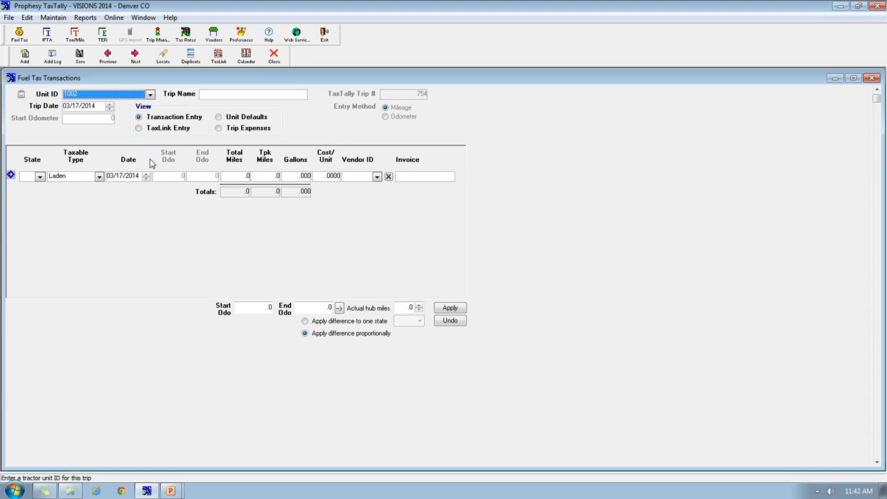
Set the state of the new trip's first leg to NY
{"action": "left_click", "coordinate": [41, 177]}
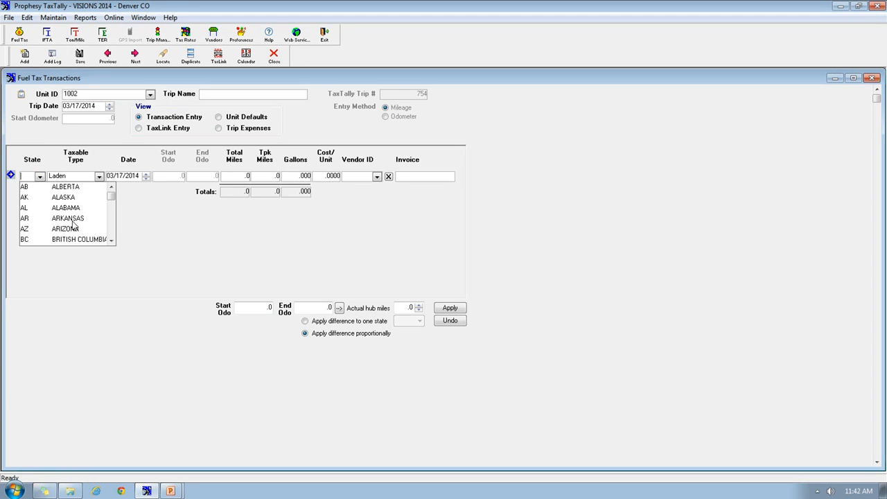
{"action": "left_click_drag", "start_coordinate": [112, 197], "coordinate": [112, 206]}
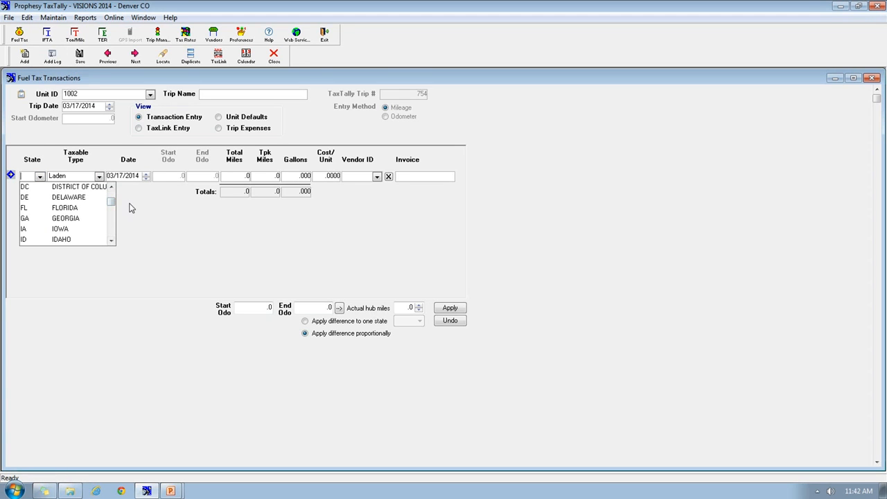
{"action": "type", "text": "NY"}
{"action": "key", "text": "Tab"}
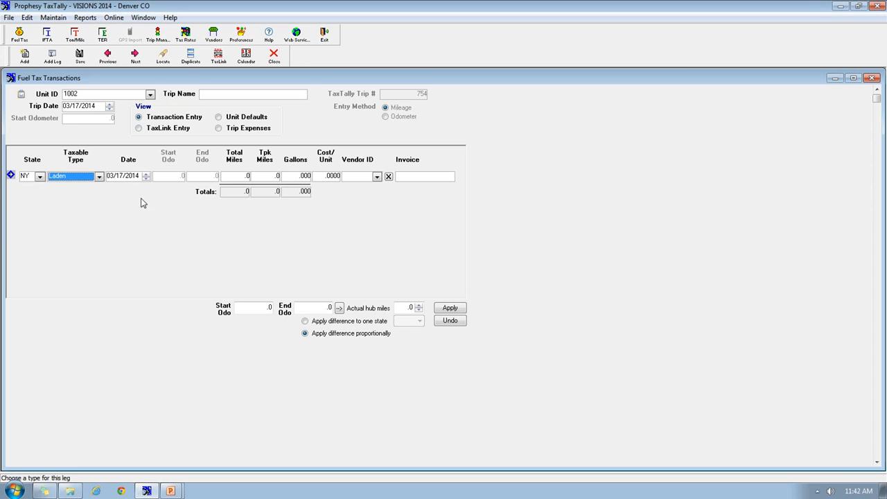
Enter 300 total miles for the first NY leg and add a second NY leg with 300 total miles
{"action": "left_click", "coordinate": [234, 176]}
{"action": "type", "text": "300"}
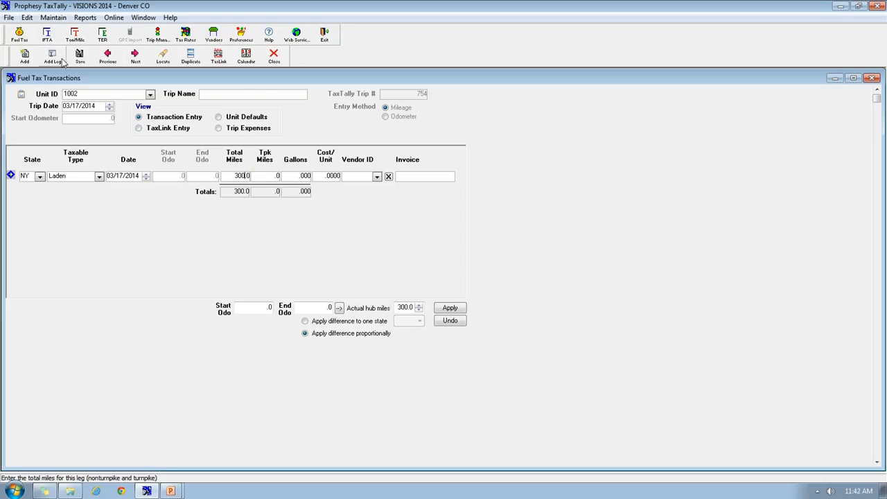
{"action": "left_click", "coordinate": [51, 63]}
{"action": "type", "text": "NY"}
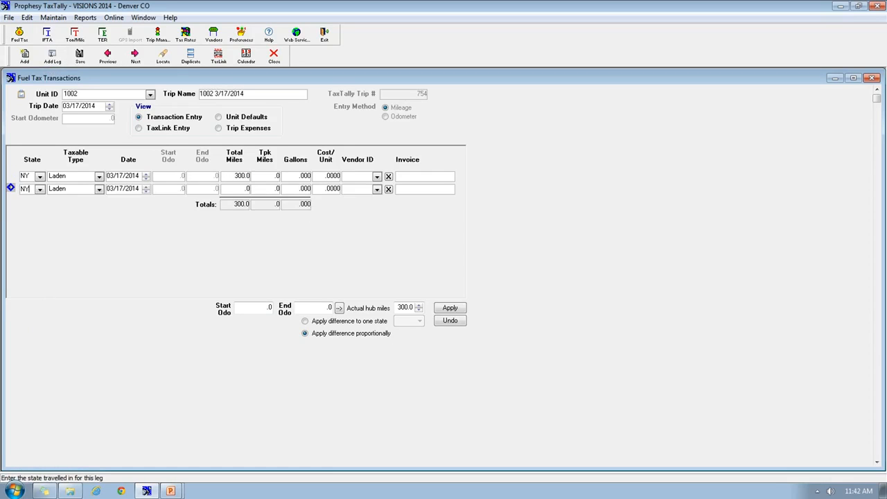
{"action": "left_click", "coordinate": [241, 189]}
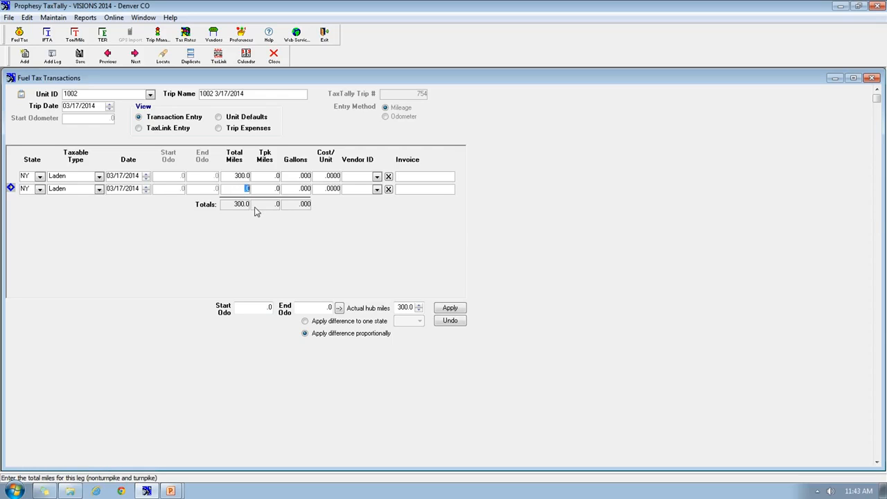
{"action": "type", "text": "300"}
Add a third leg for PA with 50 total miles
{"action": "left_click", "coordinate": [52, 59]}
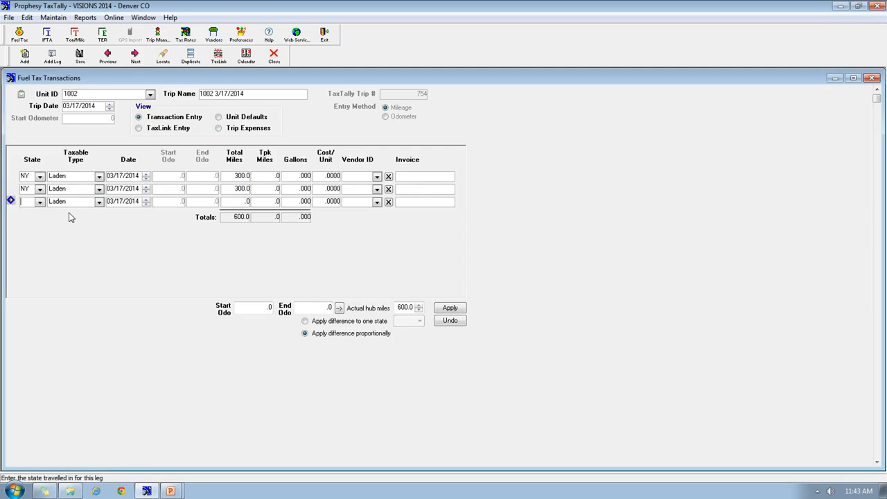
{"action": "type", "text": "PA"}
{"action": "key", "text": "Tab"}
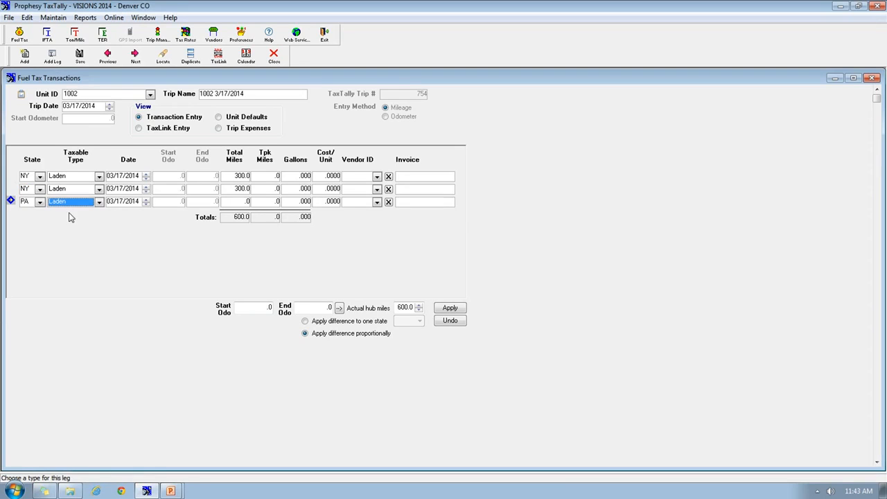
{"action": "key", "text": "Tab"}
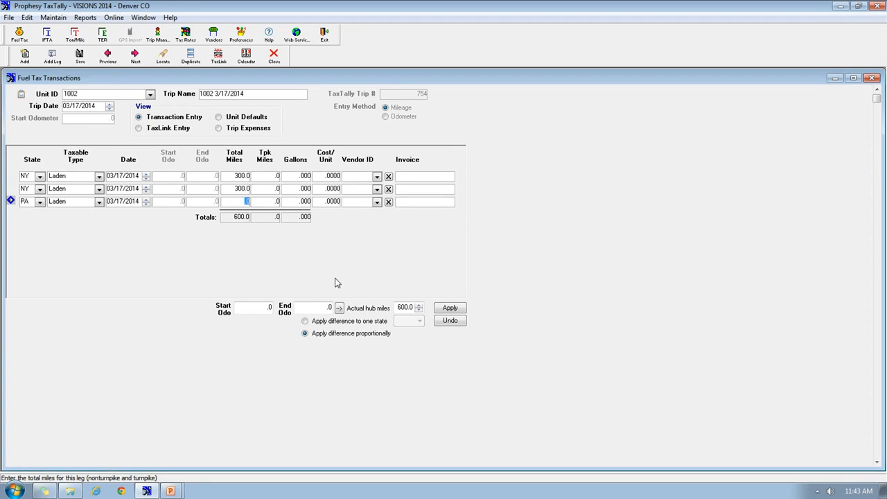
{"action": "type", "text": "50"}
{"action": "key", "text": "Tab"}
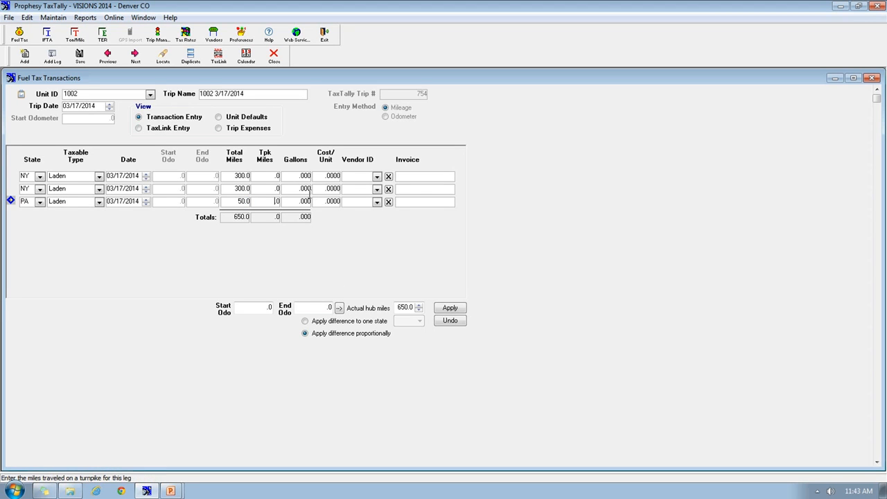
Enter 50 gallons for the first NY leg and 60 gallons for the second NY leg
{"action": "left_click", "coordinate": [300, 177]}
{"action": "type", "text": "50"}
{"action": "left_click", "coordinate": [298, 192]}
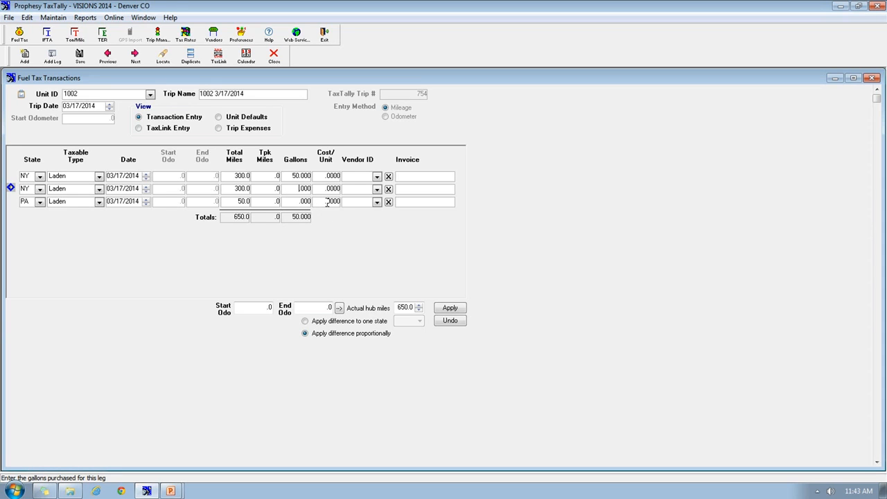
{"action": "type", "text": "60"}
{"action": "key", "text": "Tab"}
Set the cost per unit to 4.0379 and 4.4499 for the two NY legs, then save and close the trip
{"action": "left_click", "coordinate": [328, 176]}
{"action": "type", "text": "4.0379"}
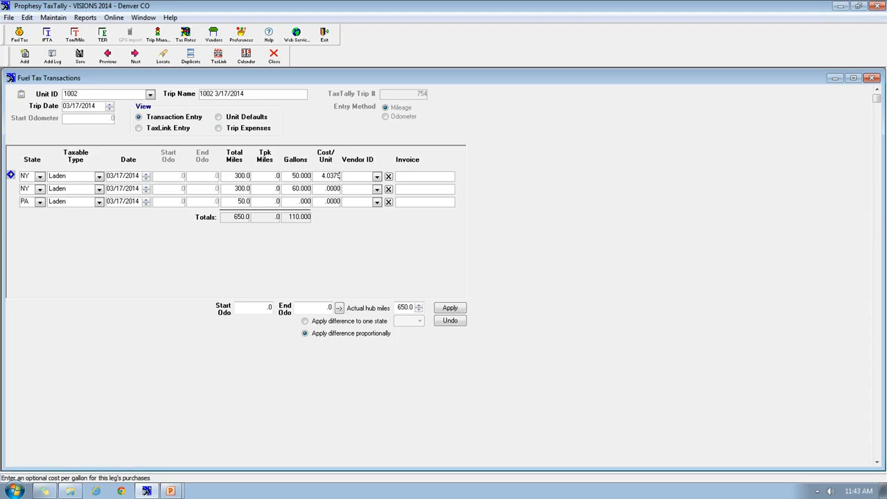
{"action": "left_click", "coordinate": [320, 188]}
{"action": "type", "text": "4.4499"}
{"action": "left_click", "coordinate": [78, 60]}
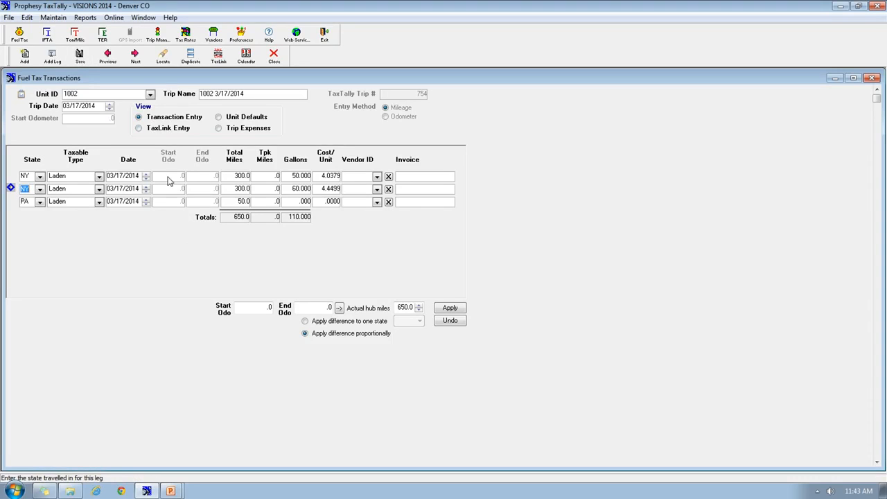
{"action": "left_click", "coordinate": [82, 61]}
{"action": "left_click", "coordinate": [276, 59]}
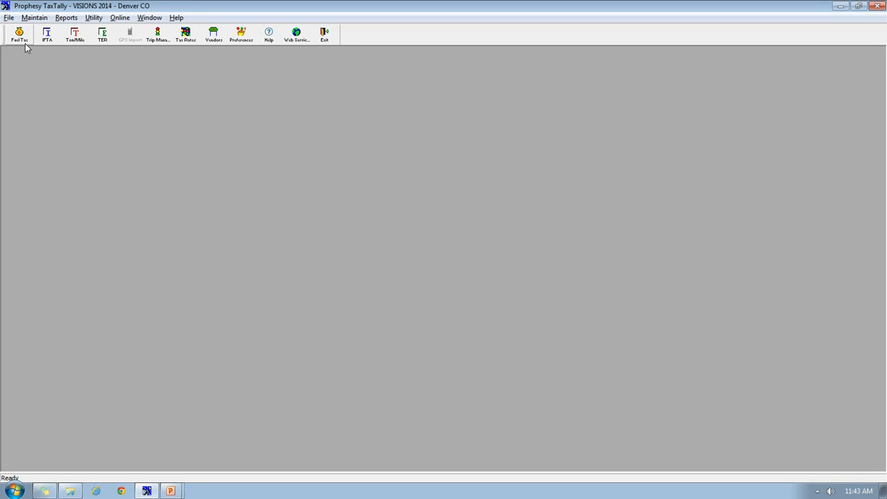
Open the Trip Manager and review the trips of unit 1001, including the 3/17/2014 trip
{"action": "left_click", "coordinate": [158, 34]}
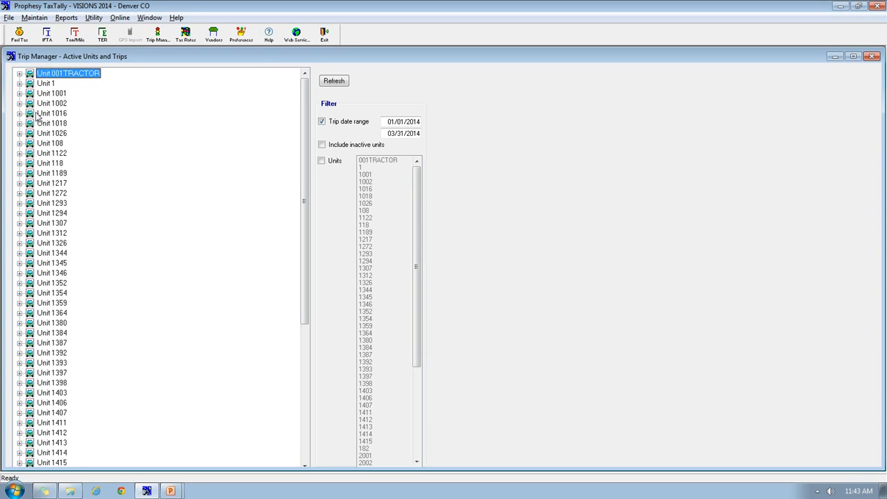
{"action": "left_click", "coordinate": [19, 93]}
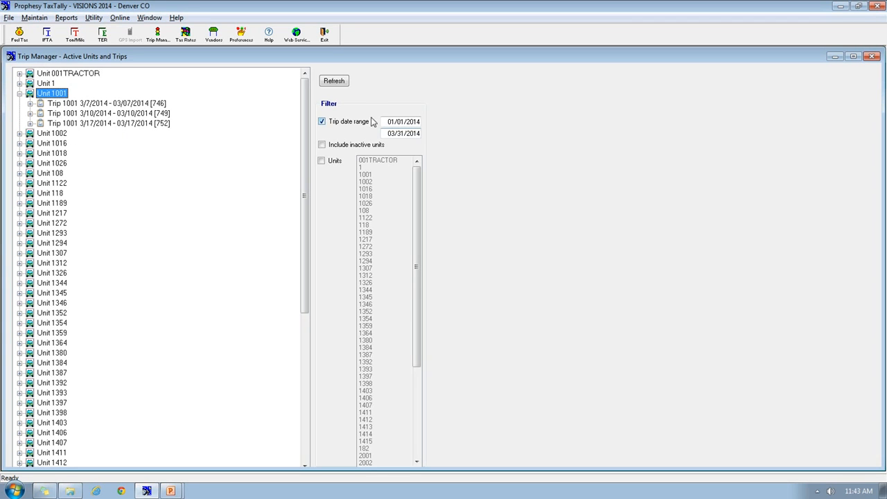
{"action": "left_click", "coordinate": [391, 131]}
{"action": "type", "text": "8"}
{"action": "left_click", "coordinate": [72, 124]}
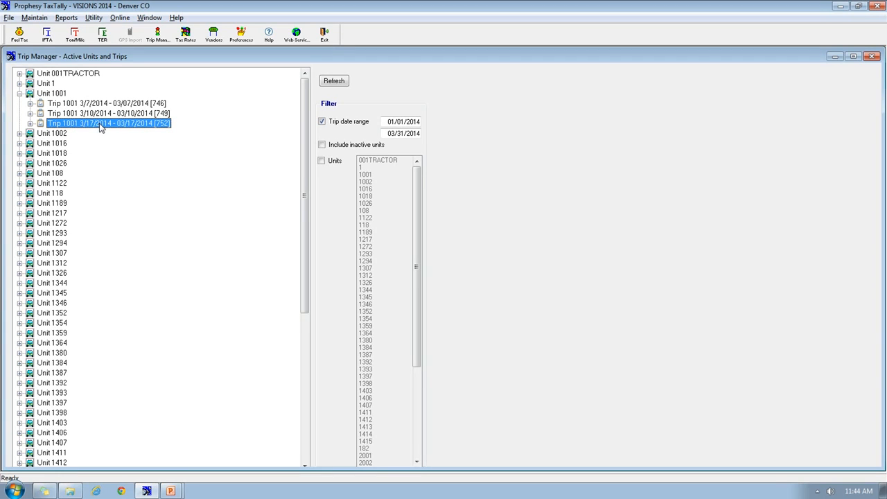
List the trips of unit 1002 and check its two 3/17/2014 trips
{"action": "left_click", "coordinate": [20, 133]}
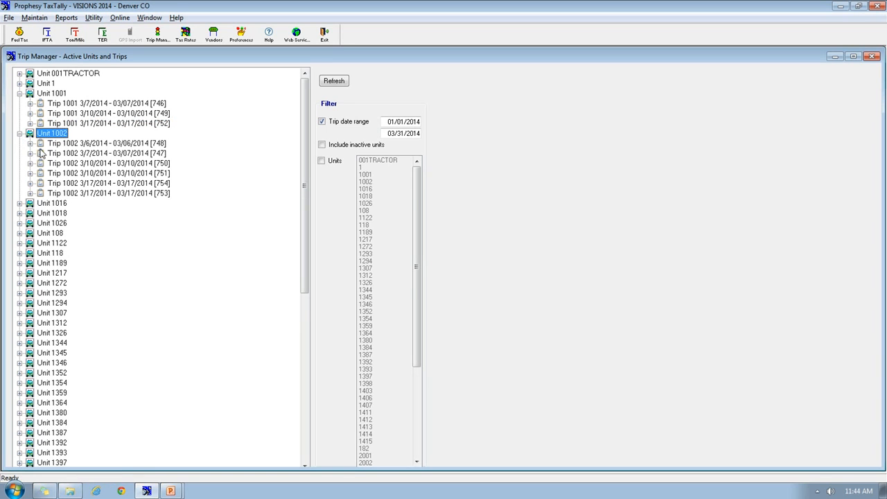
{"action": "left_click", "coordinate": [78, 194]}
{"action": "left_click", "coordinate": [79, 185]}
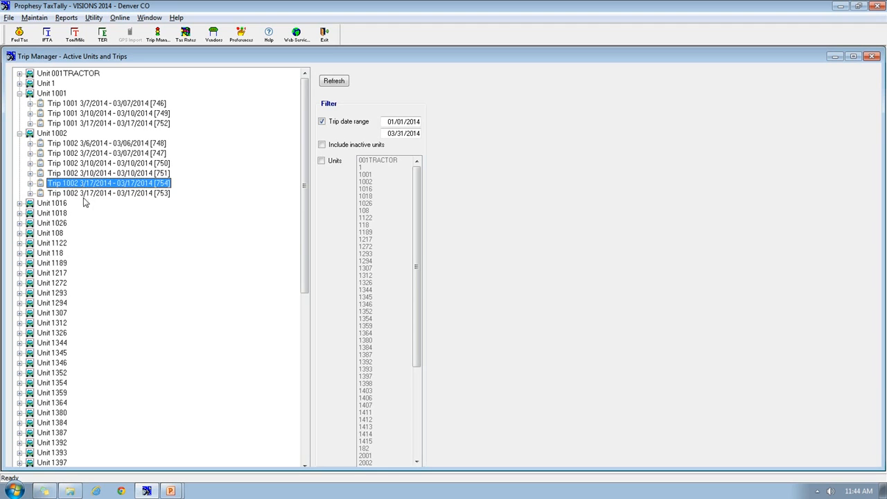
{"action": "left_click", "coordinate": [81, 184]}
Open unit 1001's 3/17/2014 trip for review, then close it and the Trip Manager
{"action": "double_click", "coordinate": [84, 124]}
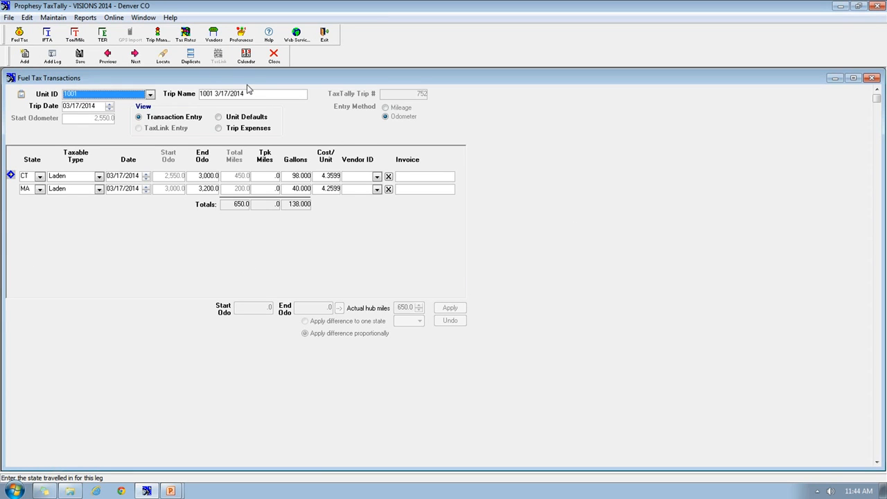
{"action": "left_click", "coordinate": [274, 55]}
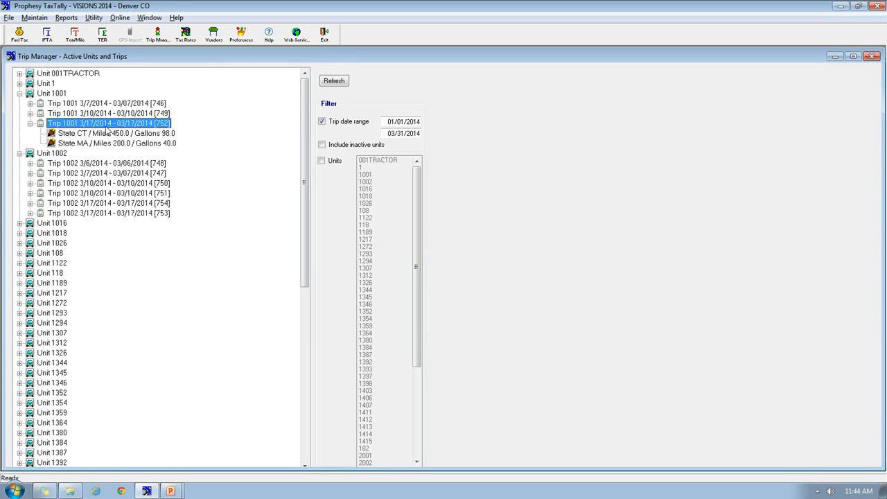
{"action": "left_click", "coordinate": [873, 57]}
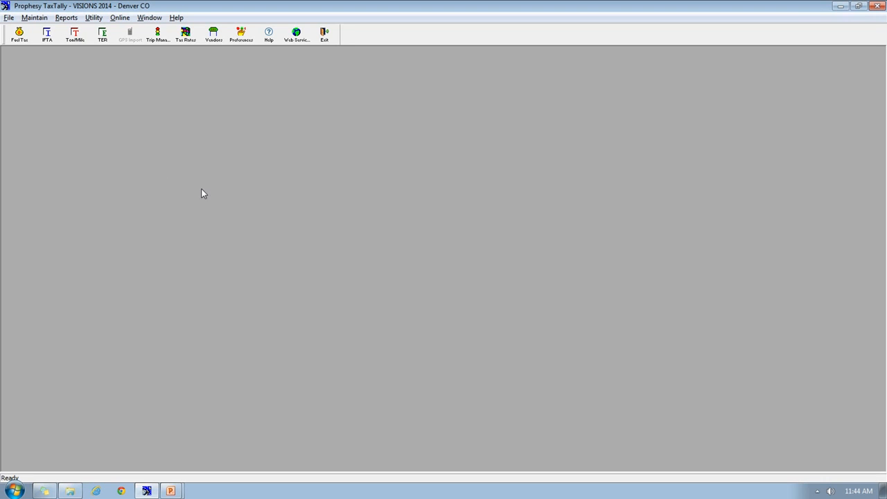
Run a detail-level IFTA report for the current month, including all tractors, fleets and states
{"action": "left_click", "coordinate": [47, 36]}
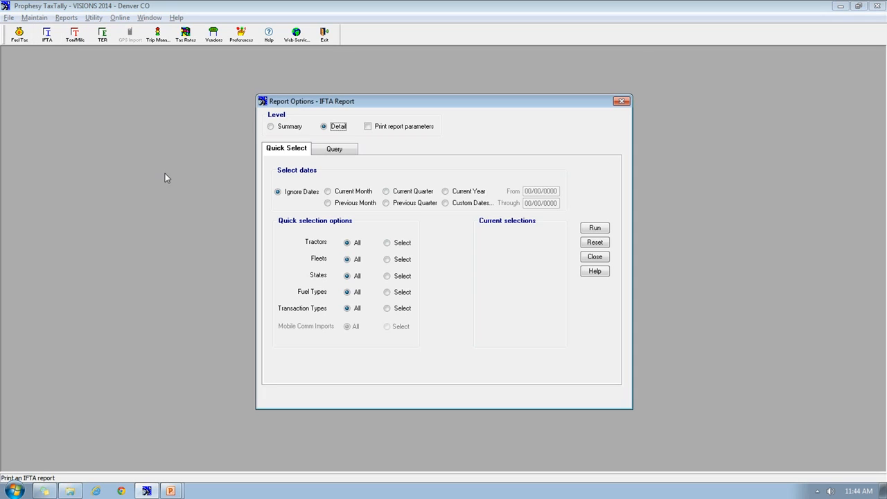
{"action": "left_click", "coordinate": [350, 197]}
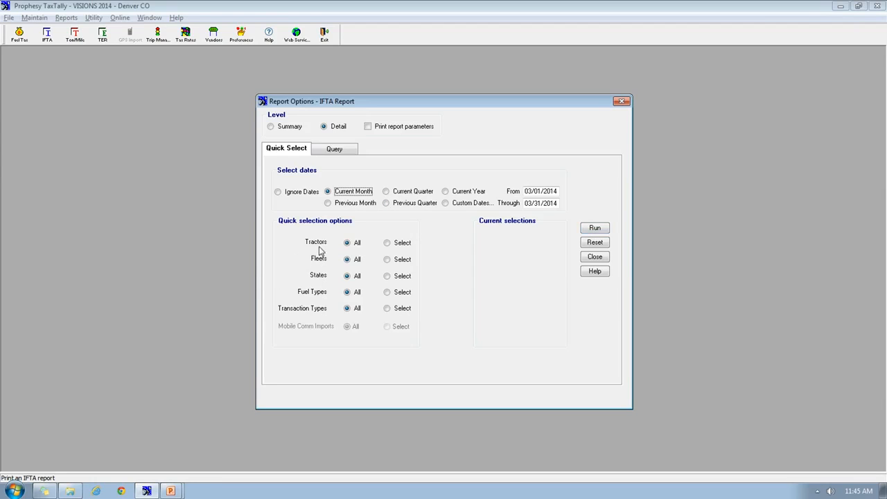
{"action": "left_click", "coordinate": [390, 263]}
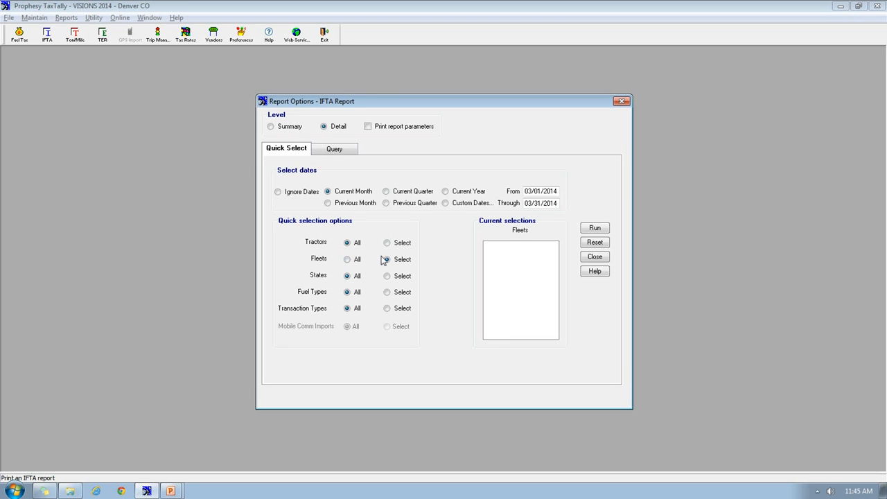
{"action": "left_click", "coordinate": [347, 259]}
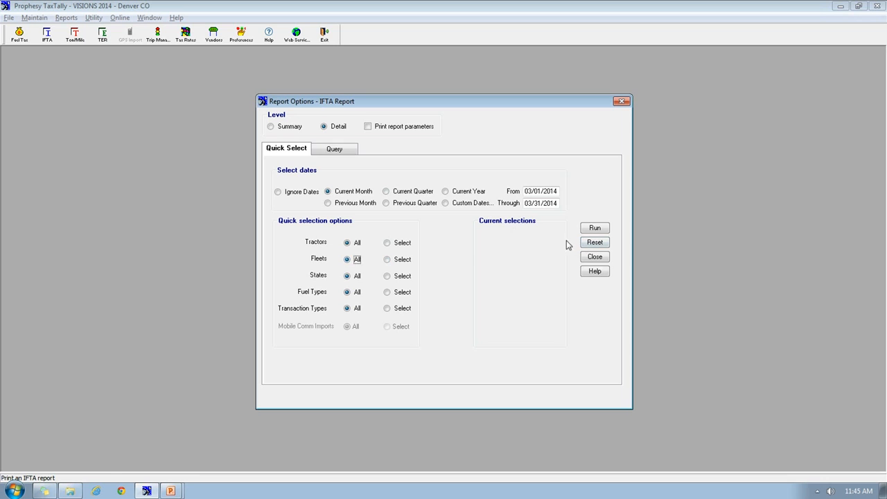
{"action": "left_click", "coordinate": [595, 228]}
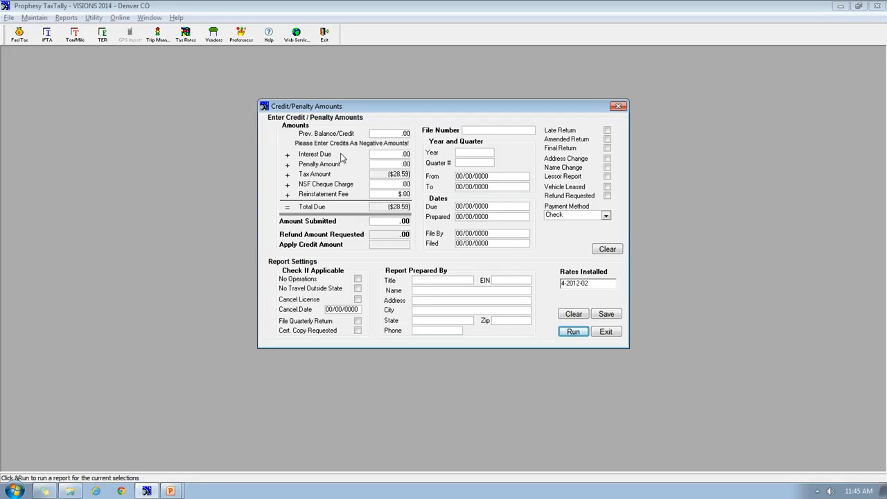
Set the return period to year 2014, quarter 1, generate the IFTA return and acknowledge the reminder
{"action": "left_click", "coordinate": [381, 136]}
{"action": "left_click", "coordinate": [463, 151]}
{"action": "key", "text": "Tab"}
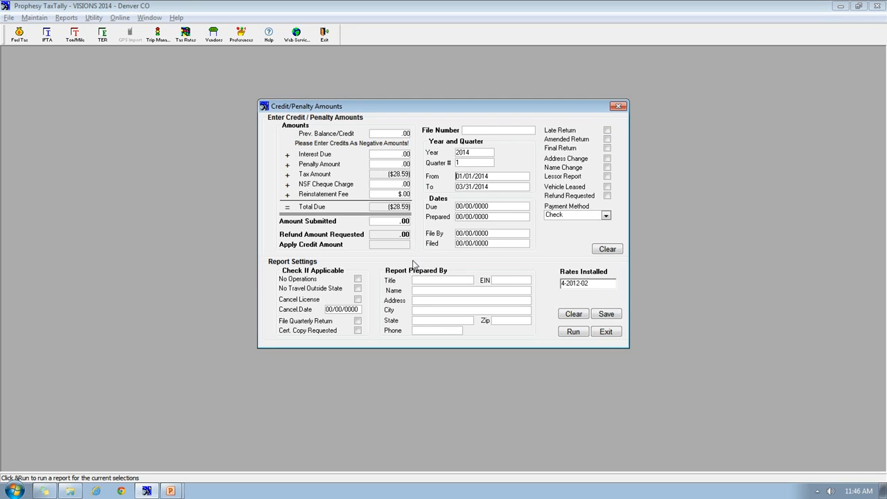
{"action": "left_click", "coordinate": [572, 333]}
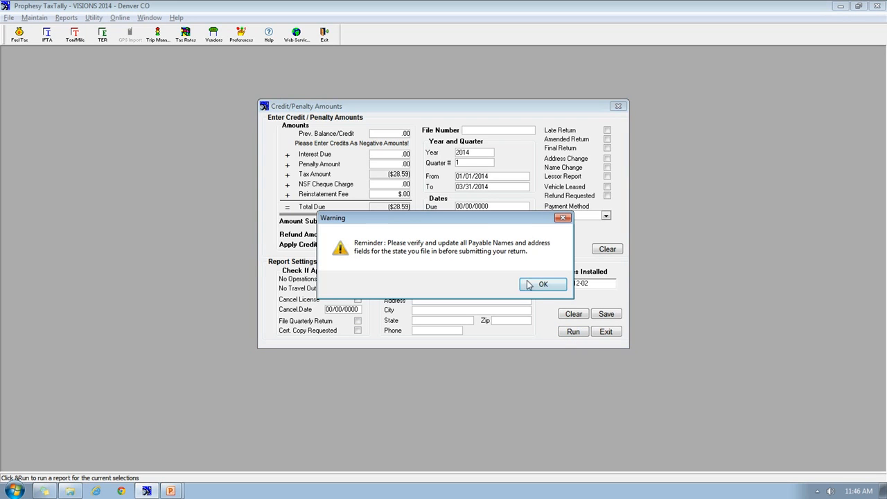
{"action": "left_click", "coordinate": [540, 285]}
{"action": "left_click", "coordinate": [539, 291]}
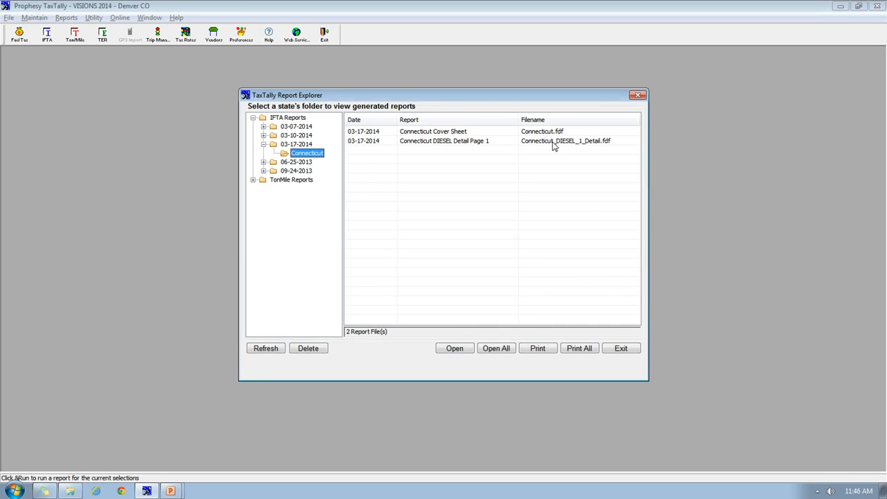
Open all generated Connecticut reports for 03-17-2014 and bring the cover sheet Connecticut_Template.pdf to the front in a maximized window
{"action": "left_click", "coordinate": [498, 348]}
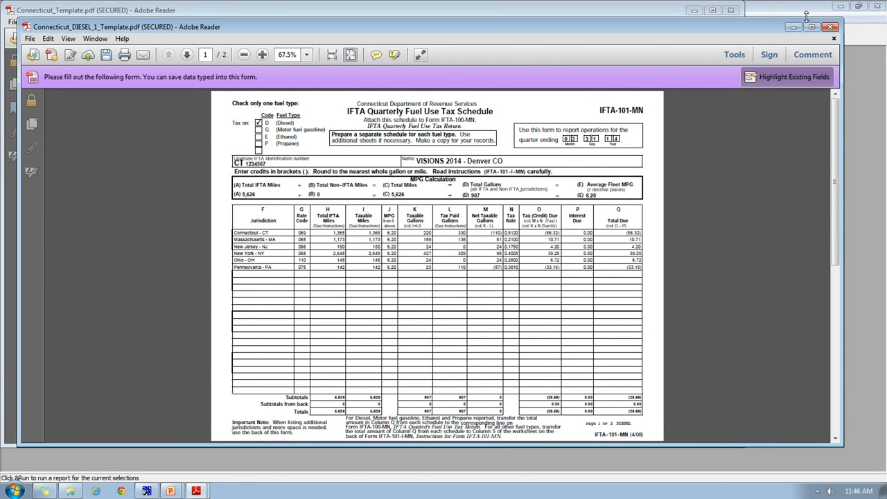
{"action": "left_click", "coordinate": [812, 26]}
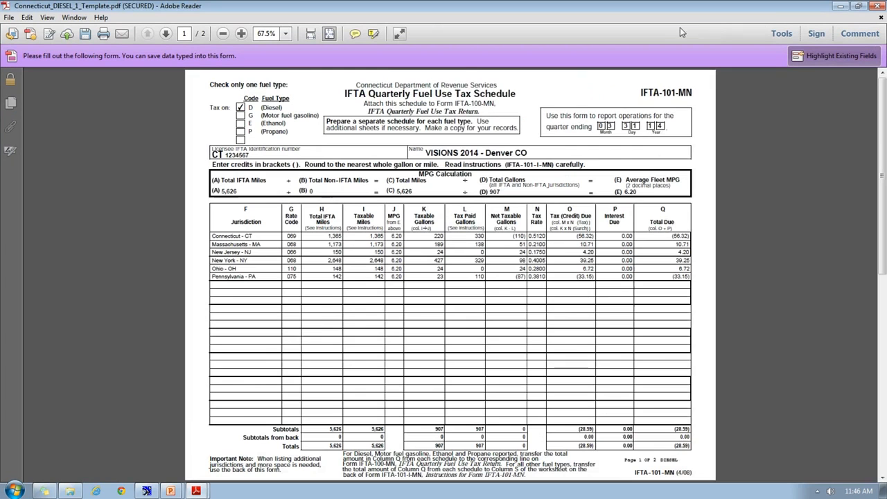
{"action": "left_click", "coordinate": [74, 17]}
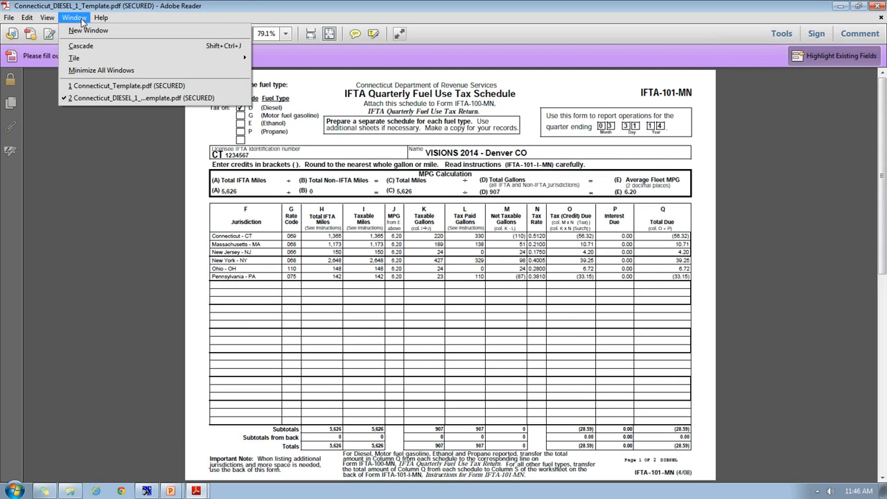
{"action": "left_click", "coordinate": [104, 87]}
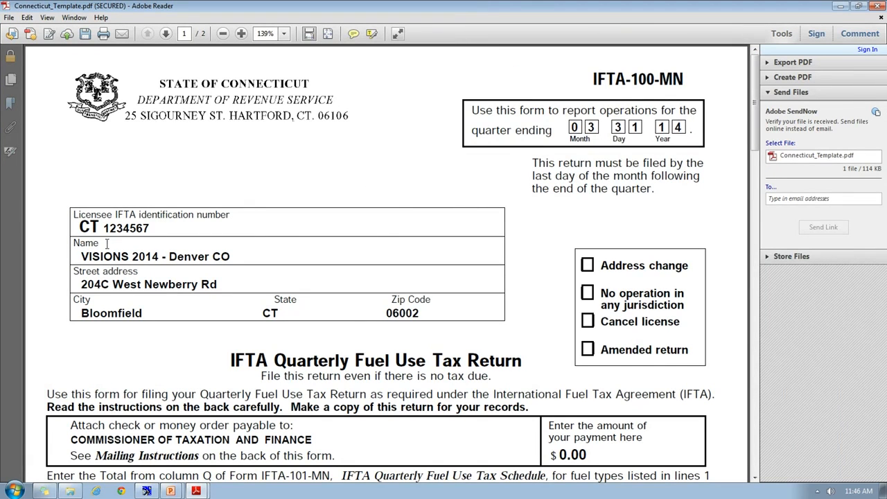
Examine the Connecticut IFTA quarterly return's licensee details, fuel type amounts, balance due and signature section
{"action": "scroll", "coordinate": [508, 225], "scroll_direction": "down", "scroll_amount": 3}
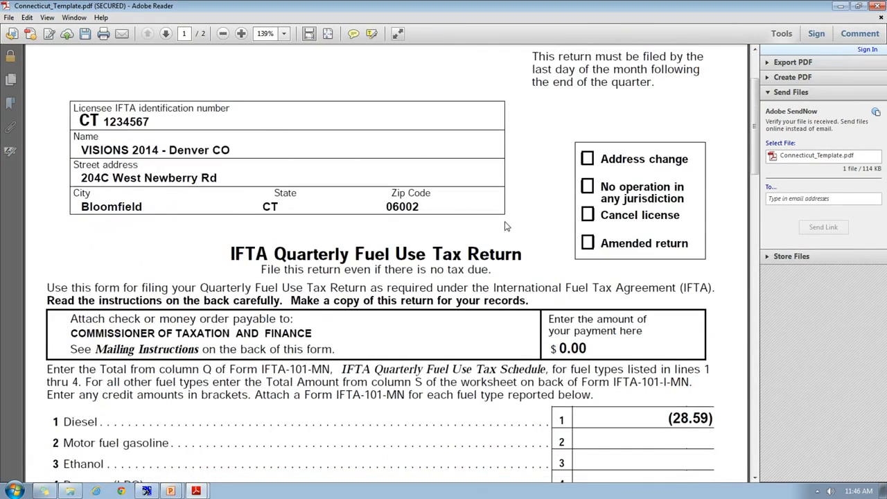
{"action": "scroll", "coordinate": [96, 181], "scroll_direction": "down", "scroll_amount": 4}
{"action": "scroll", "coordinate": [166, 159], "scroll_direction": "down", "scroll_amount": 1}
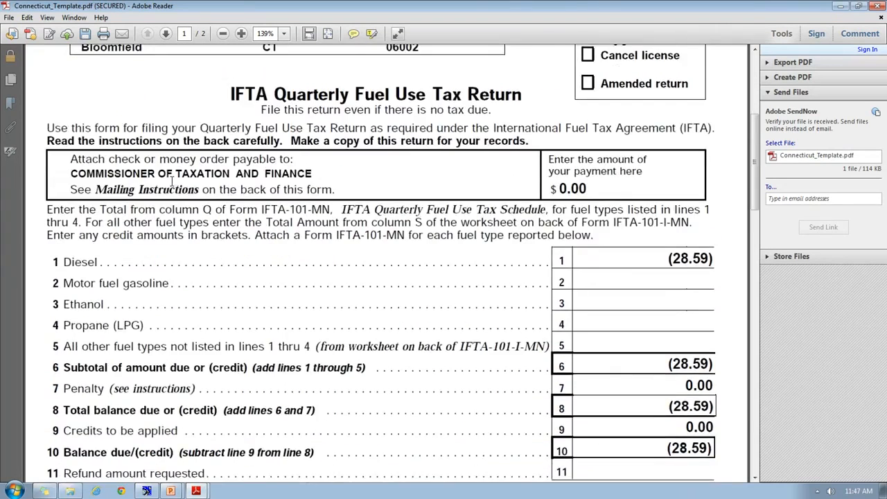
{"action": "scroll", "coordinate": [172, 182], "scroll_direction": "up", "scroll_amount": 3}
{"action": "scroll", "coordinate": [173, 188], "scroll_direction": "down", "scroll_amount": 3}
{"action": "scroll", "coordinate": [174, 189], "scroll_direction": "down", "scroll_amount": 4}
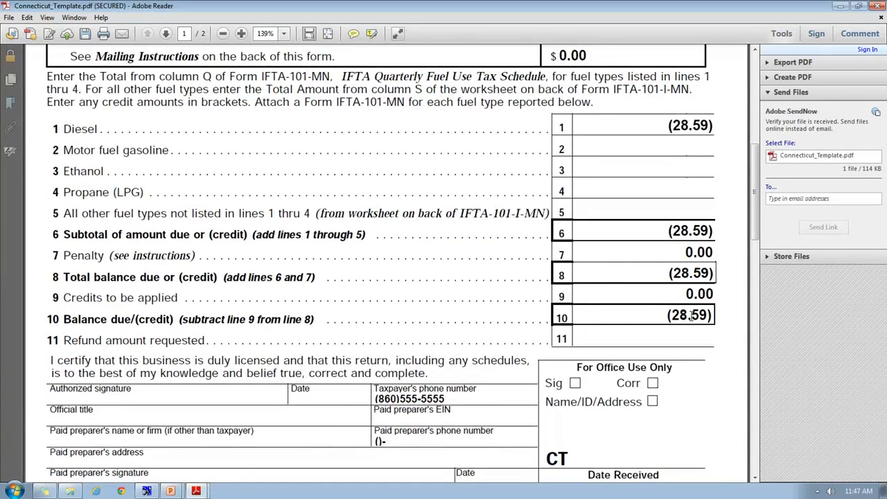
{"action": "scroll", "coordinate": [678, 316], "scroll_direction": "down", "scroll_amount": 4}
{"action": "scroll", "coordinate": [678, 319], "scroll_direction": "up", "scroll_amount": 4}
Bring Connecticut_DIESEL_1_Template.pdf to the front at 125% zoom and examine its MPG calculation and per-jurisdiction tax rows
{"action": "left_click", "coordinate": [74, 18]}
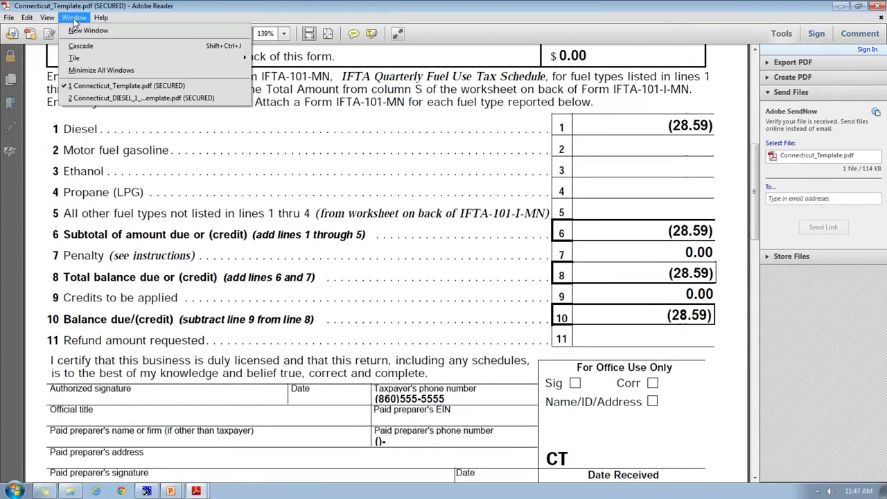
{"action": "left_click", "coordinate": [102, 98]}
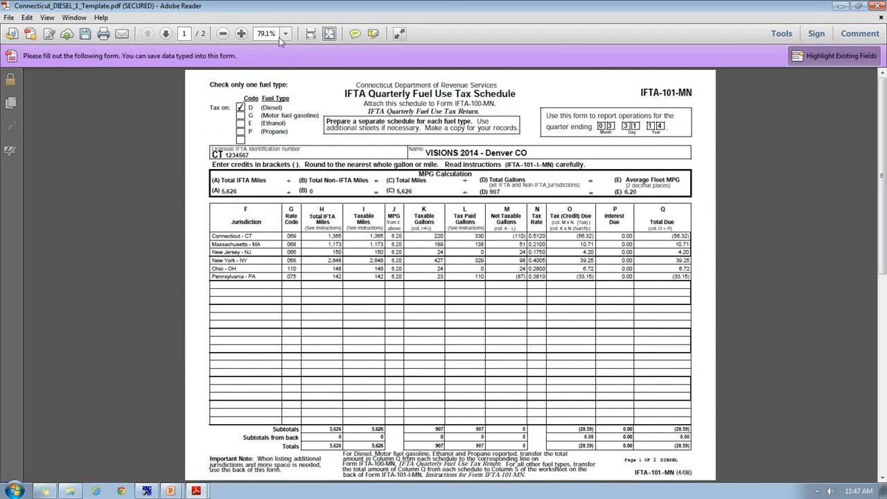
{"action": "left_click", "coordinate": [285, 34]}
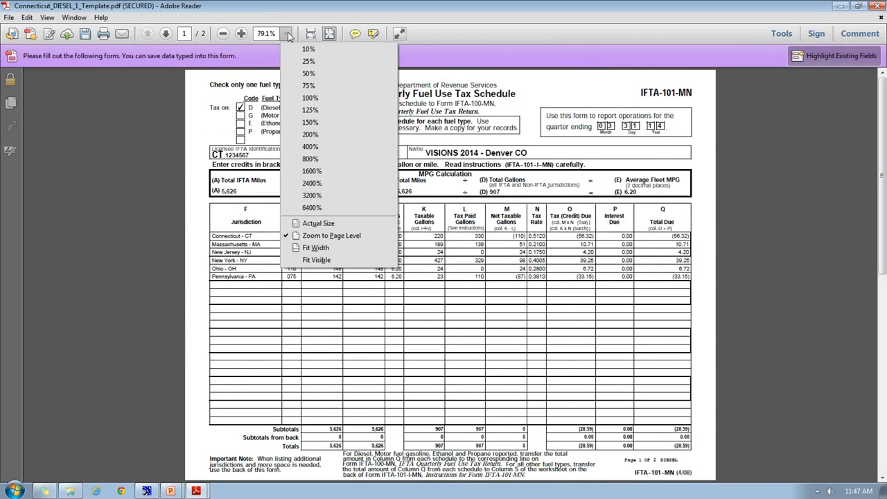
{"action": "left_click", "coordinate": [319, 108]}
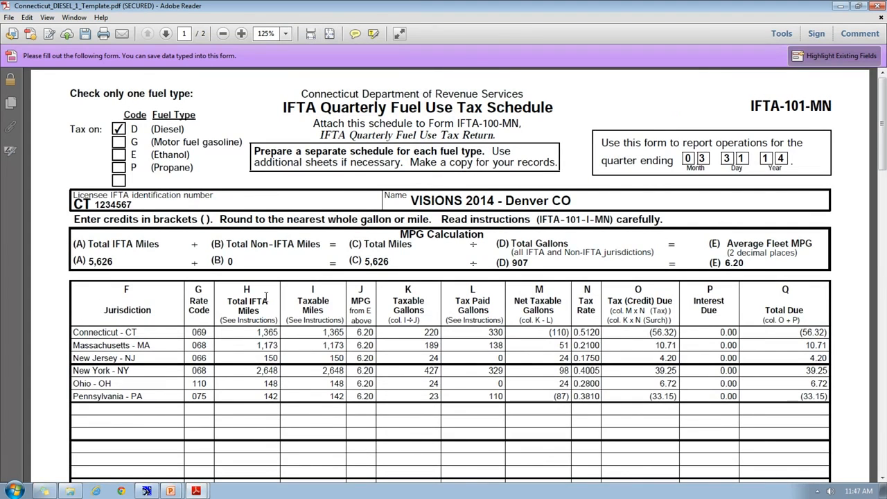
{"action": "scroll", "coordinate": [173, 304], "scroll_direction": "down", "scroll_amount": 1}
{"action": "scroll", "coordinate": [174, 303], "scroll_direction": "down", "scroll_amount": 1}
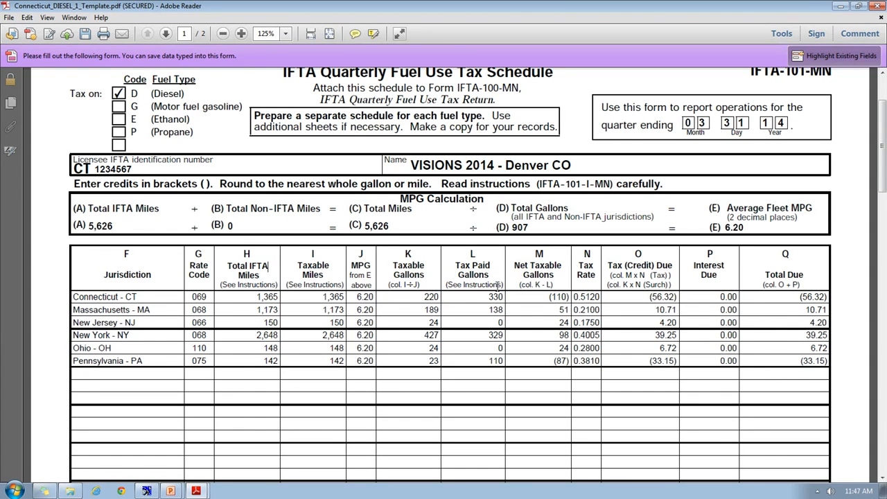
{"action": "scroll", "coordinate": [506, 253], "scroll_direction": "up", "scroll_amount": 1}
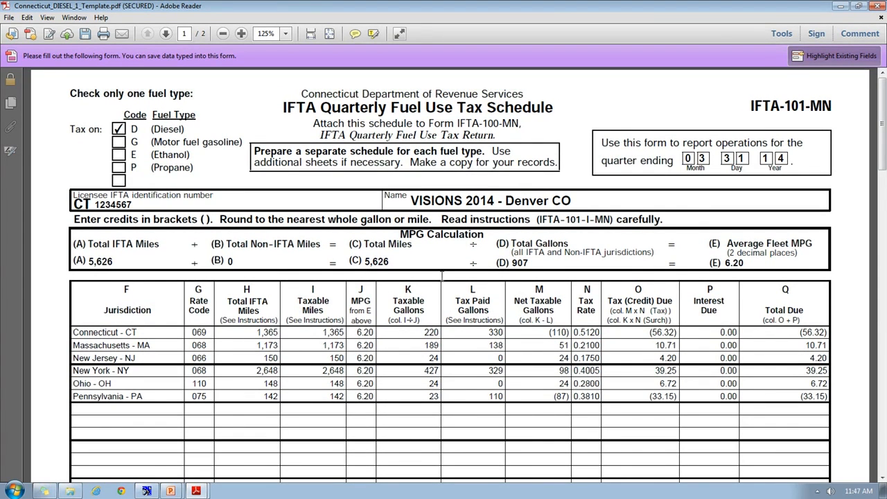
Close both Connecticut PDFs without saving changes, then exit the report explorer and the Credit/Penalty Amounts form in TaxTally
{"action": "left_click", "coordinate": [877, 7]}
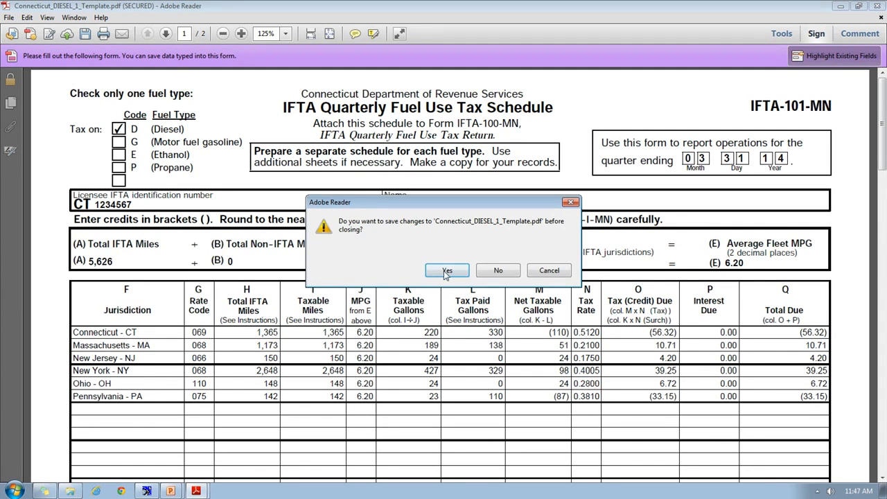
{"action": "left_click", "coordinate": [490, 272]}
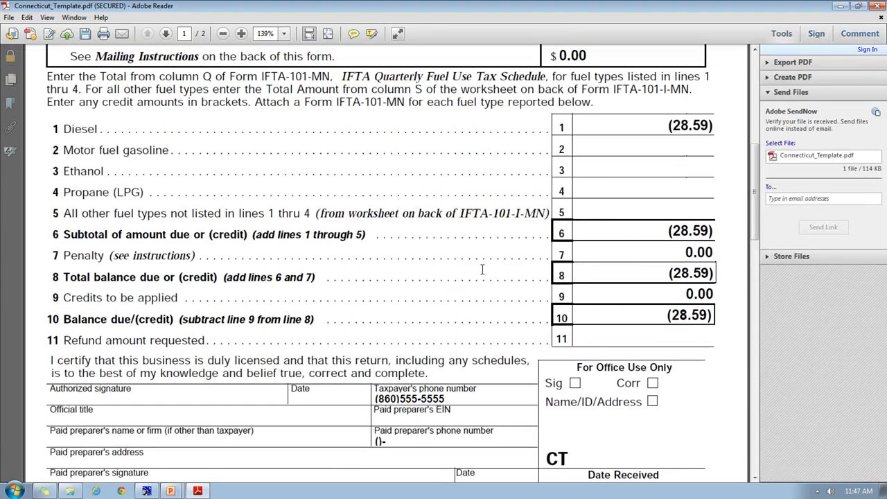
{"action": "left_click", "coordinate": [878, 7]}
{"action": "left_click", "coordinate": [495, 276]}
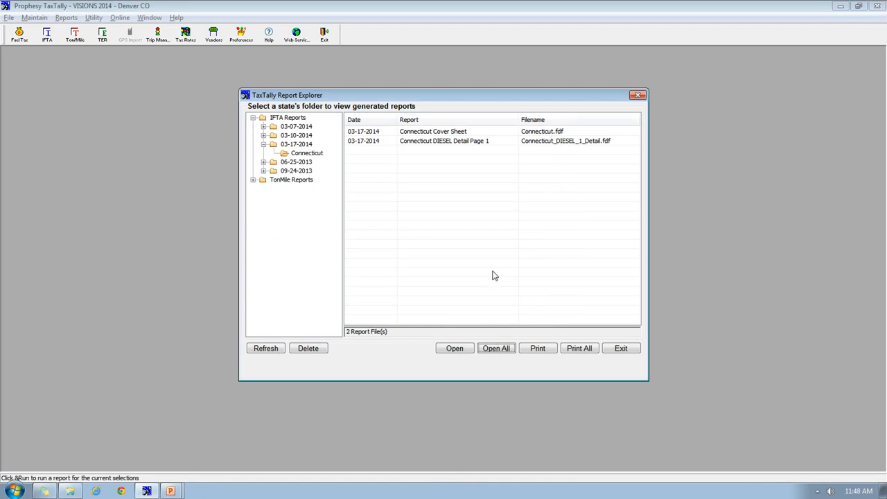
{"action": "left_click", "coordinate": [620, 349]}
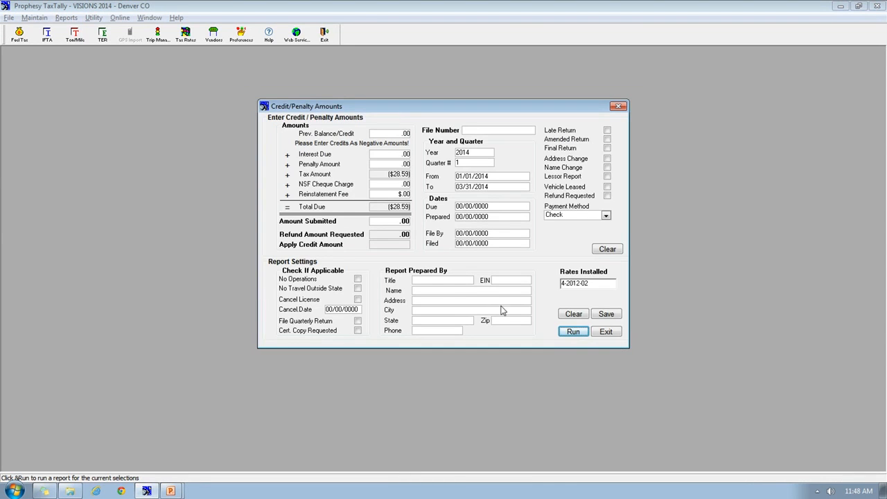
{"action": "left_click", "coordinate": [605, 333]}
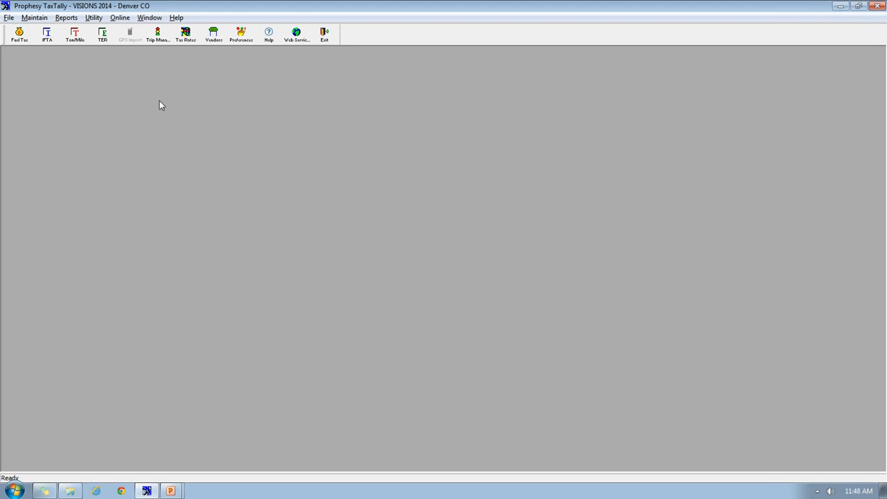
Run a summary-level Distance and Fuel Purchased by Tractor report for the current month, review the unit totals and close it
{"action": "left_click", "coordinate": [68, 18]}
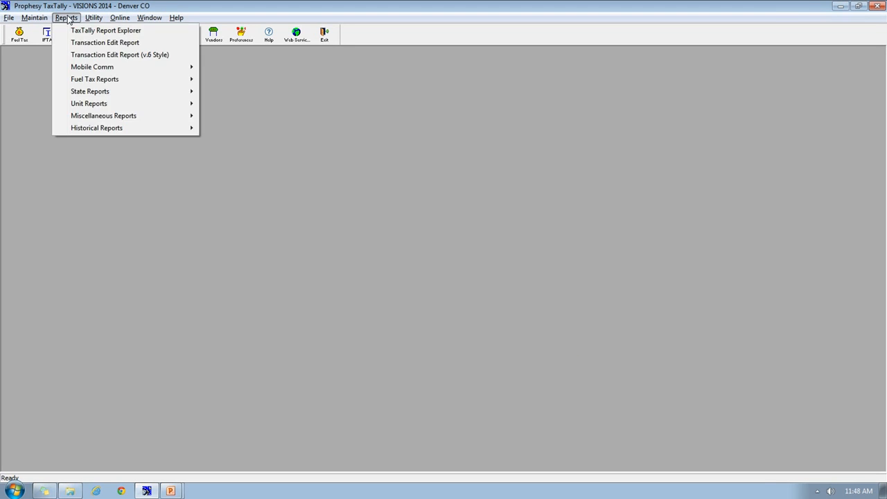
{"action": "mouse_move", "coordinate": [84, 108]}
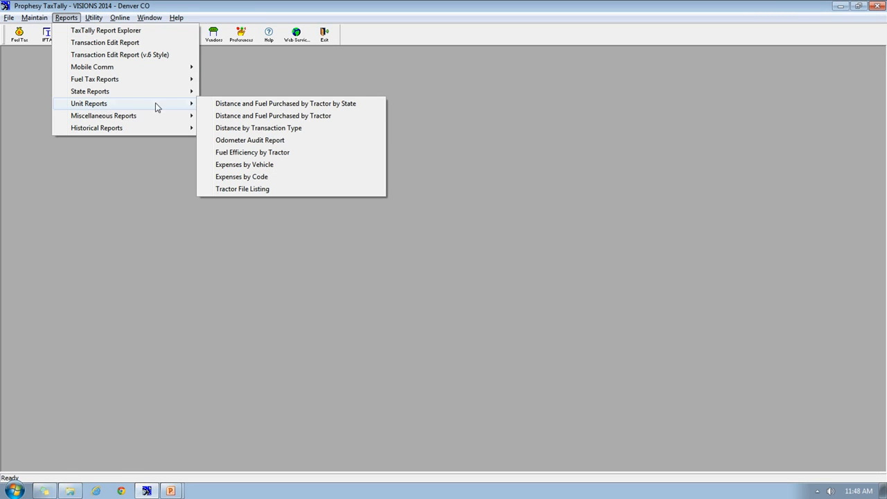
{"action": "left_click", "coordinate": [323, 119]}
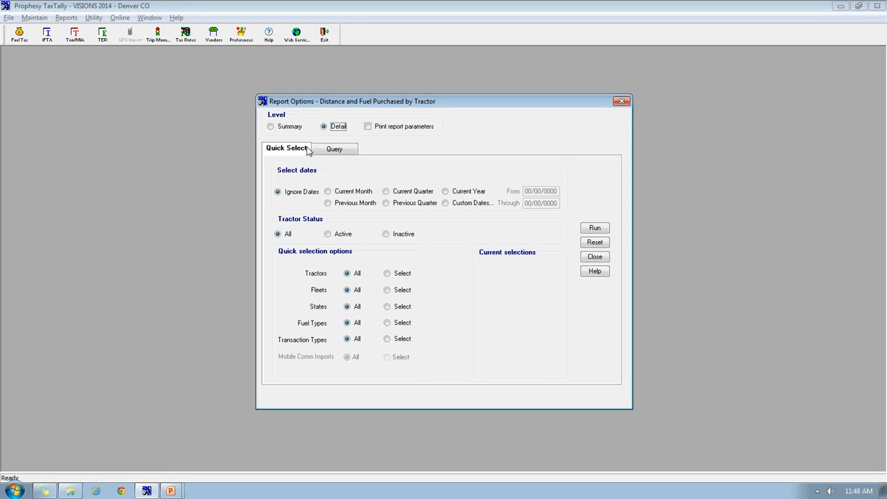
{"action": "left_click", "coordinate": [270, 127]}
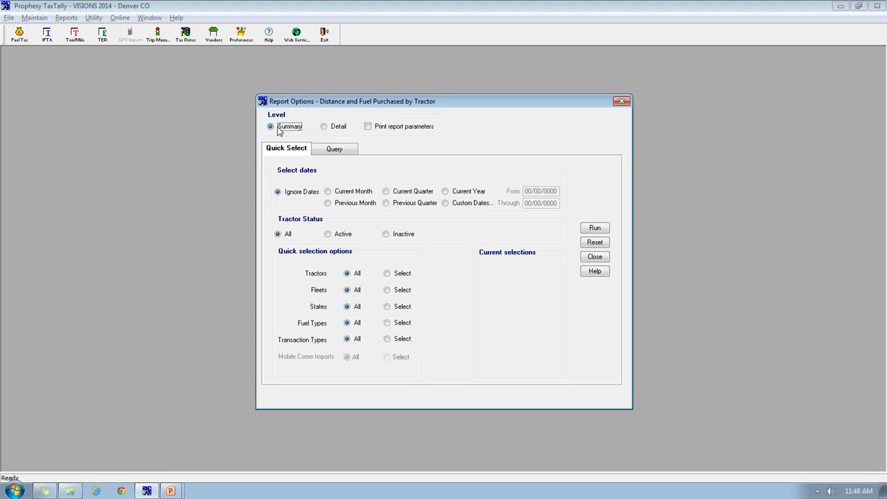
{"action": "left_click", "coordinate": [347, 193]}
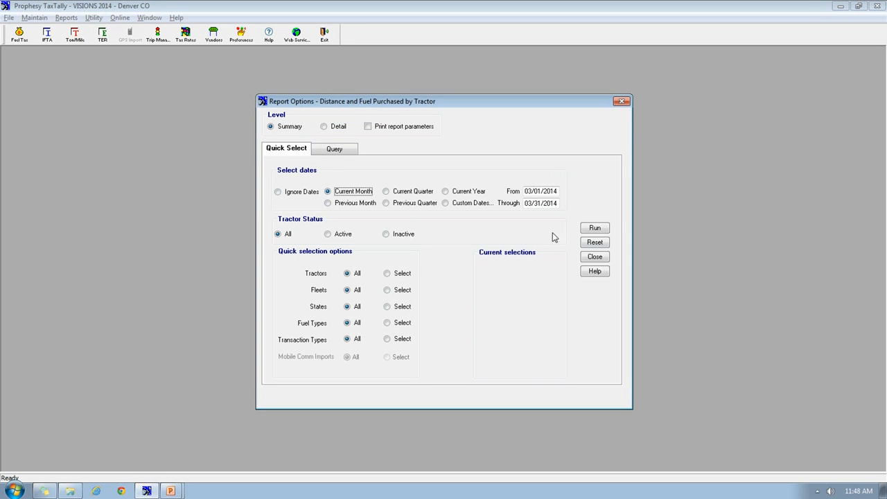
{"action": "left_click", "coordinate": [595, 229]}
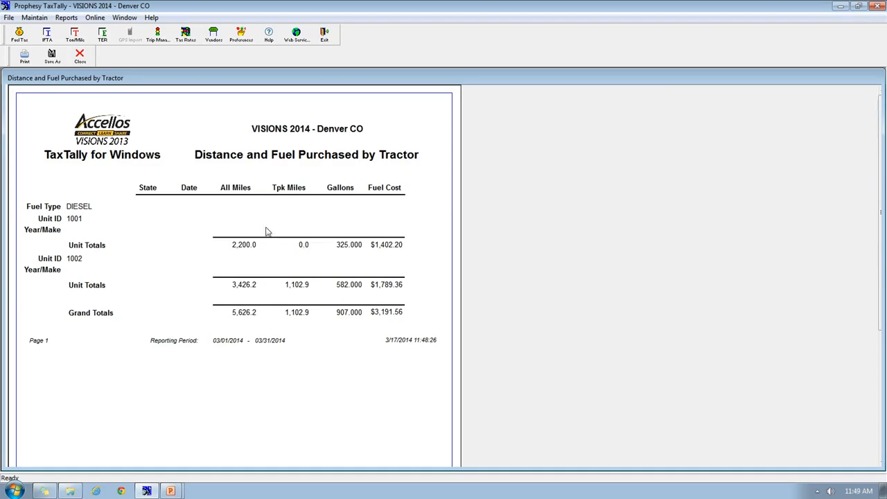
{"action": "left_click", "coordinate": [80, 55]}
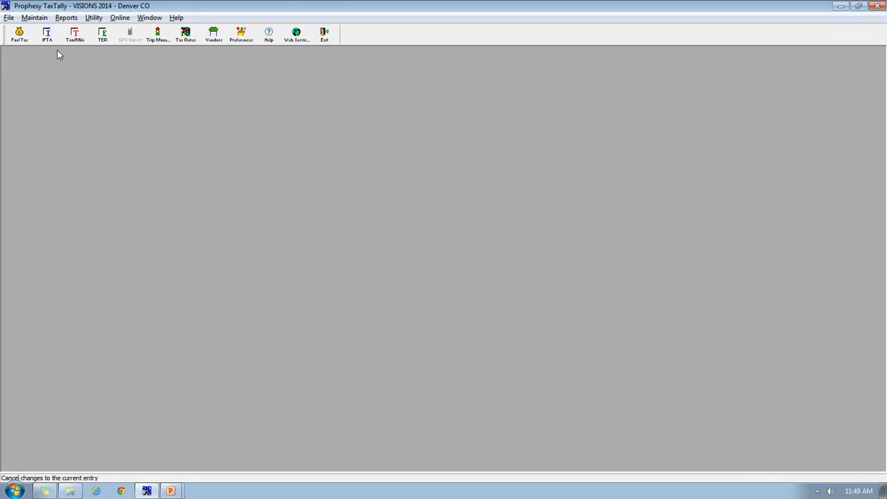
Run a summary-level Fuel Efficiency by Tractor report for the current month, review the MPG per unit and close it
{"action": "left_click", "coordinate": [66, 18]}
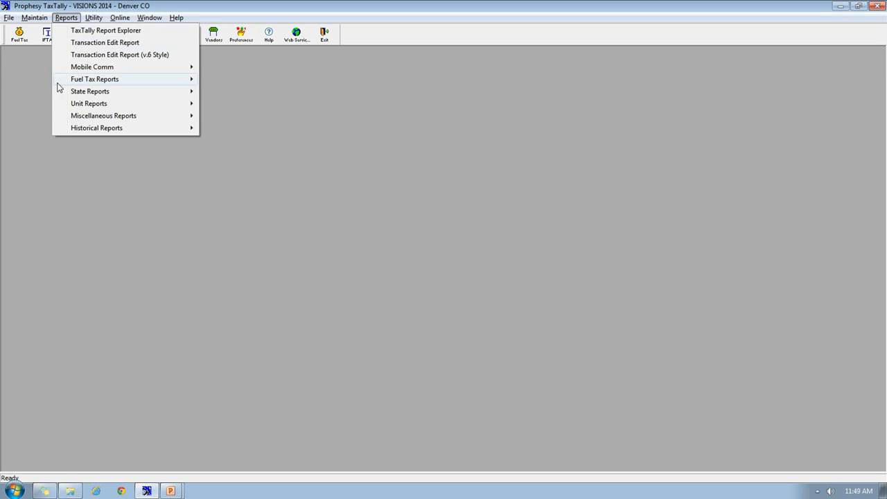
{"action": "mouse_move", "coordinate": [95, 108]}
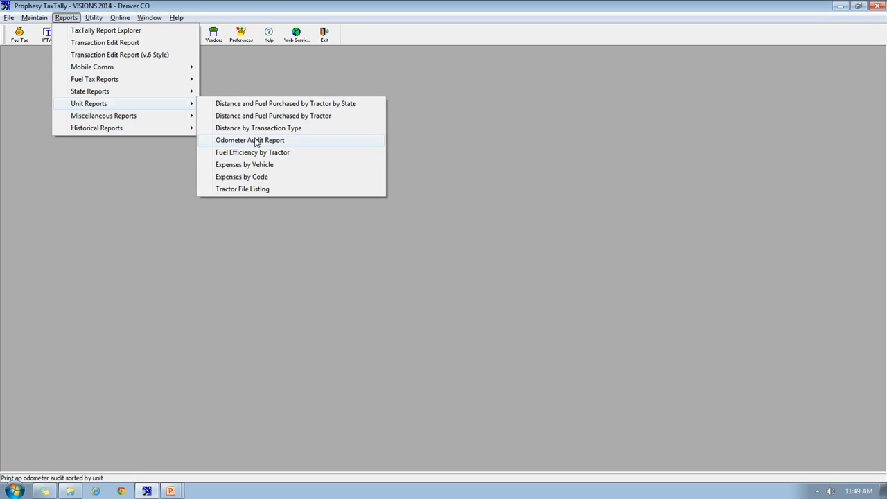
{"action": "left_click", "coordinate": [285, 156]}
{"action": "left_click", "coordinate": [290, 129]}
{"action": "left_click", "coordinate": [350, 194]}
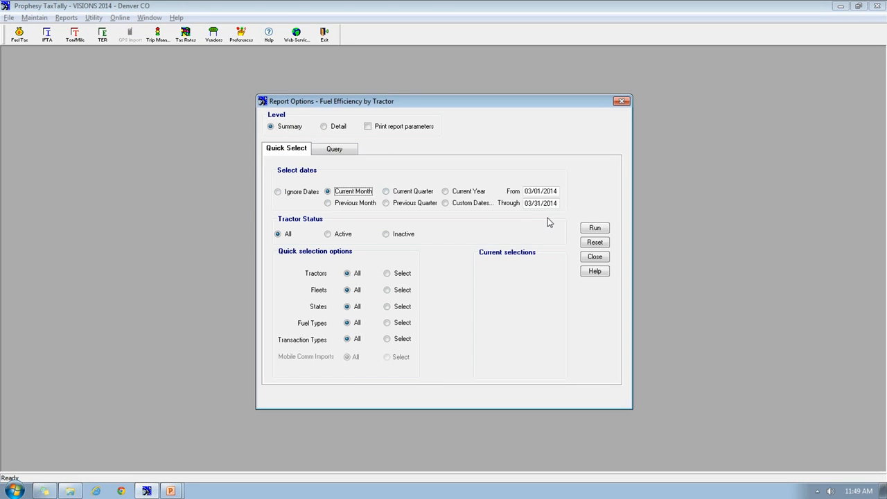
{"action": "left_click", "coordinate": [595, 230]}
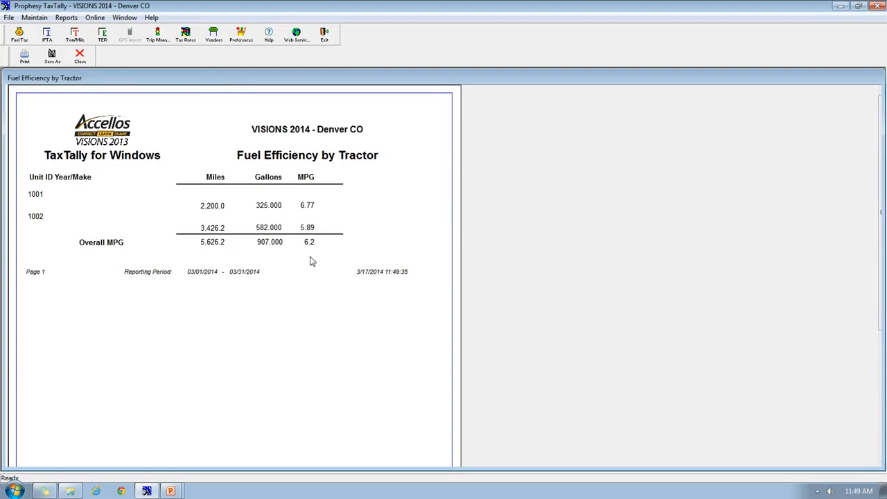
{"action": "left_click", "coordinate": [82, 58]}
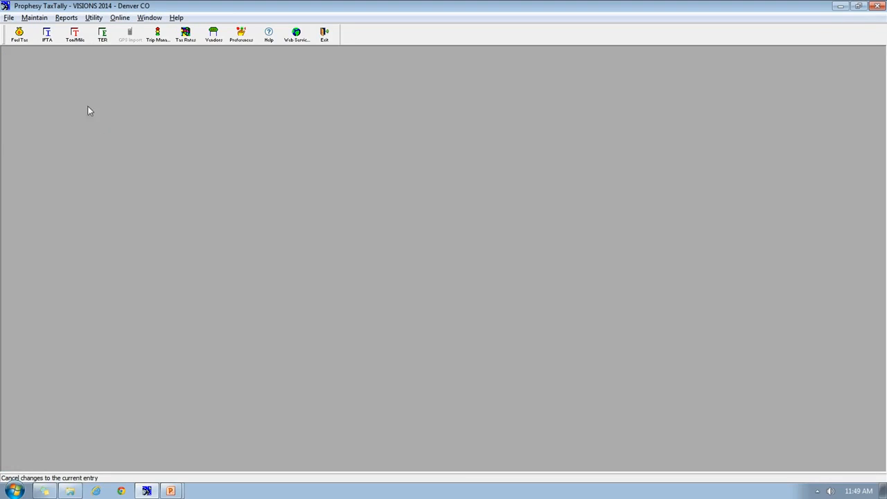
Run the detail-level Ton/Mile Tax report for the current month with NY as the selected state
{"action": "left_click", "coordinate": [75, 36]}
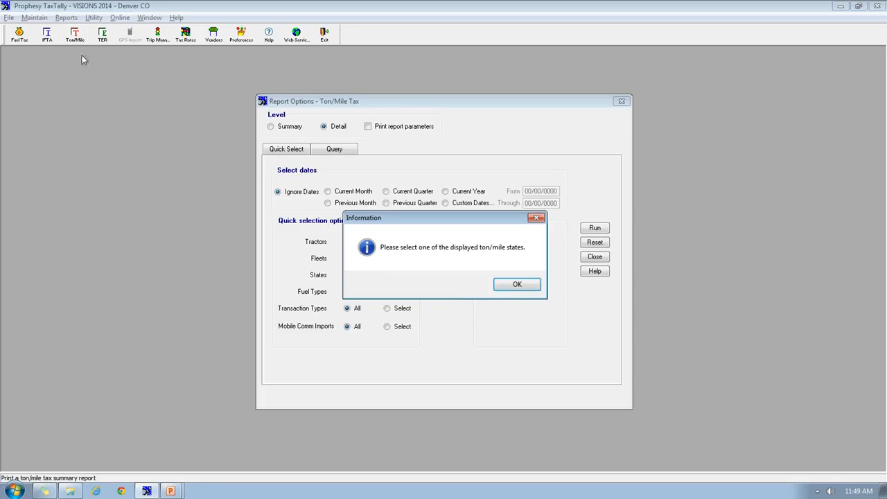
{"action": "left_click", "coordinate": [517, 285]}
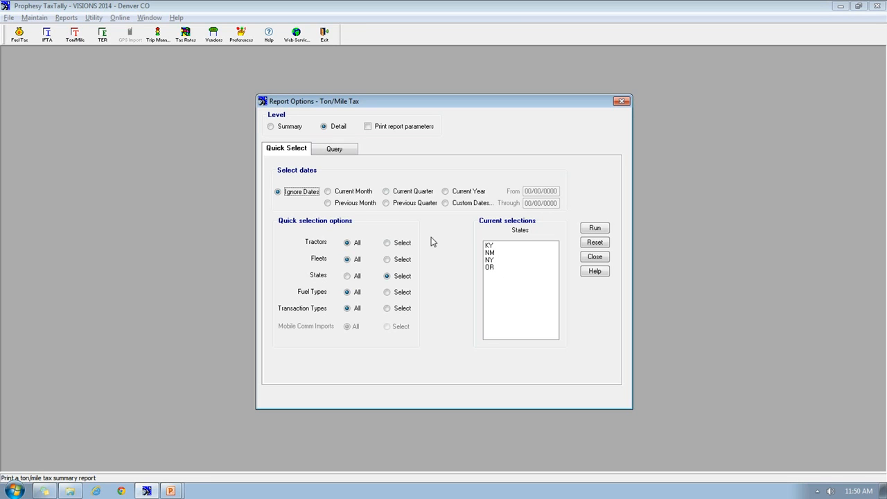
{"action": "left_click", "coordinate": [355, 195]}
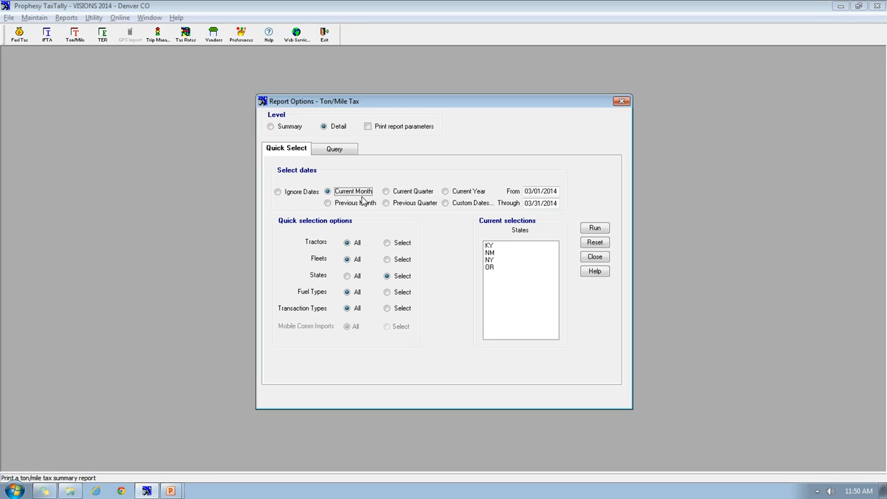
{"action": "left_click", "coordinate": [494, 260]}
{"action": "left_click", "coordinate": [489, 261]}
{"action": "left_click", "coordinate": [593, 230]}
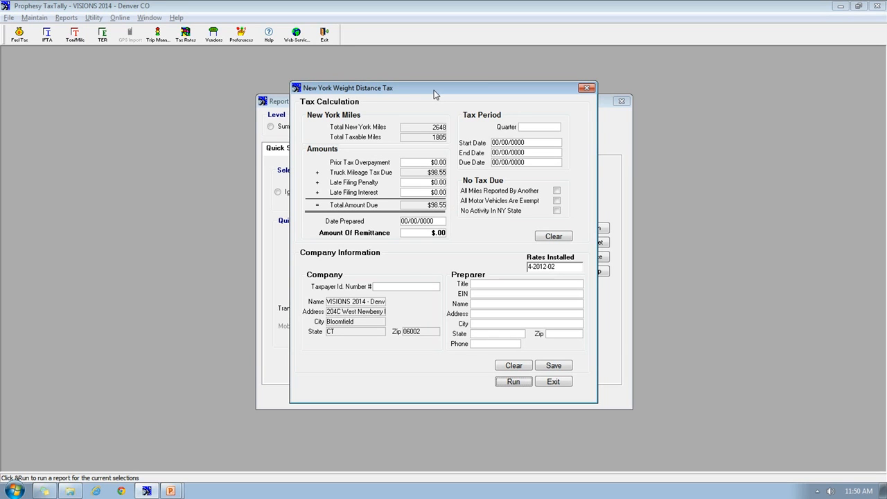
Generate the New York Weight Distance Tax return, acknowledge the message and open all generated New York reports for 03-17-2014
{"action": "left_click", "coordinate": [511, 382]}
{"action": "left_click", "coordinate": [545, 292]}
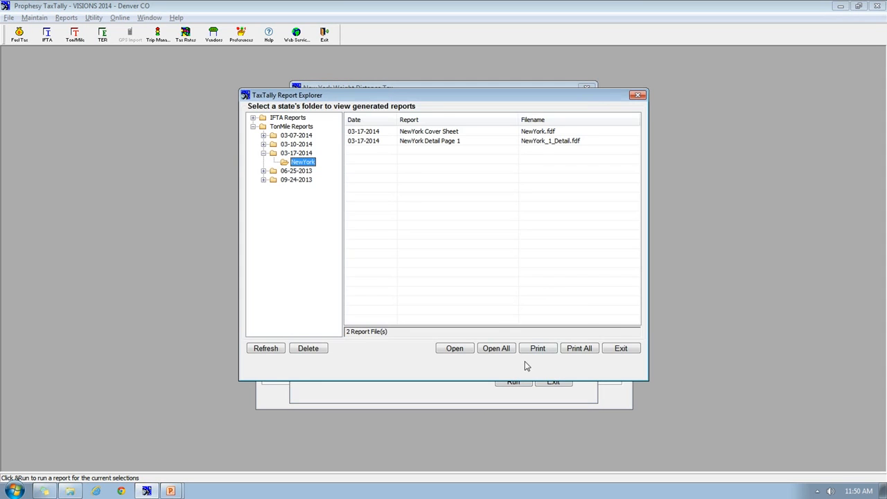
{"action": "left_click", "coordinate": [496, 349]}
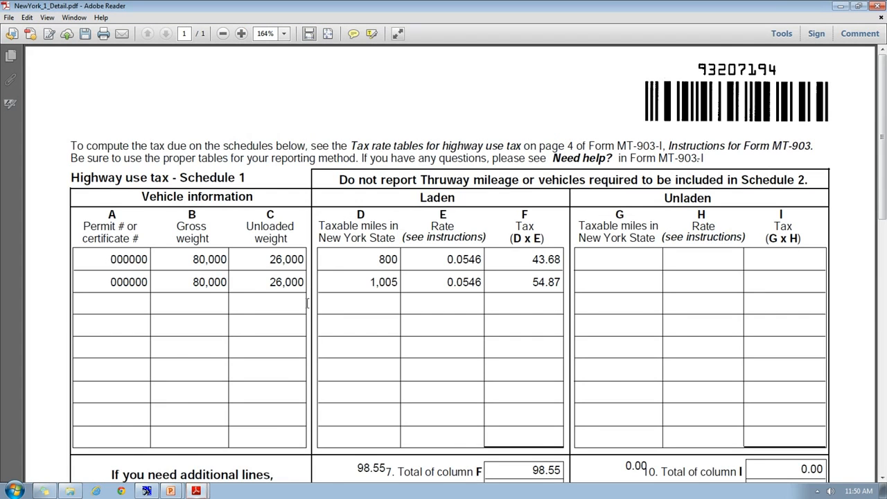
Examine the highway use tax Schedule 1 and Schedule 2 tables and totals in NewYork_1_Detail.pdf
{"action": "scroll", "coordinate": [882, 152], "scroll_direction": "down", "scroll_amount": 3}
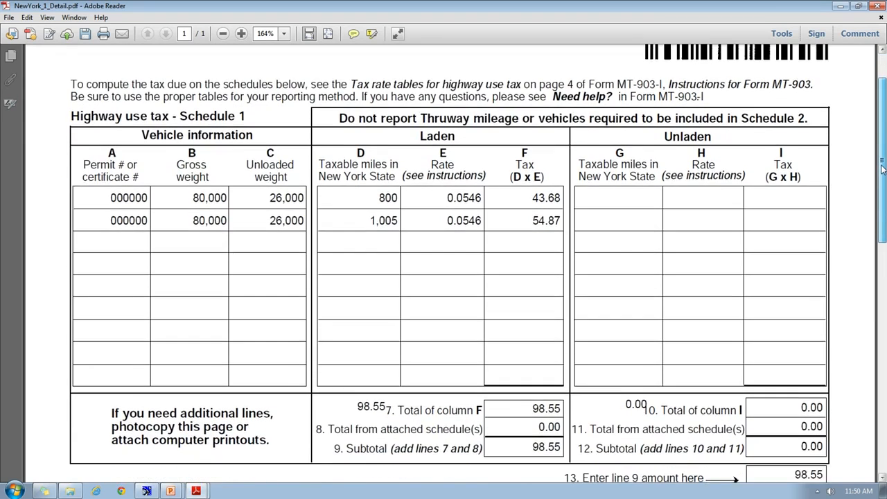
{"action": "left_click_drag", "start_coordinate": [883, 177], "coordinate": [885, 187]}
{"action": "scroll", "coordinate": [884, 187], "scroll_direction": "down", "scroll_amount": 1}
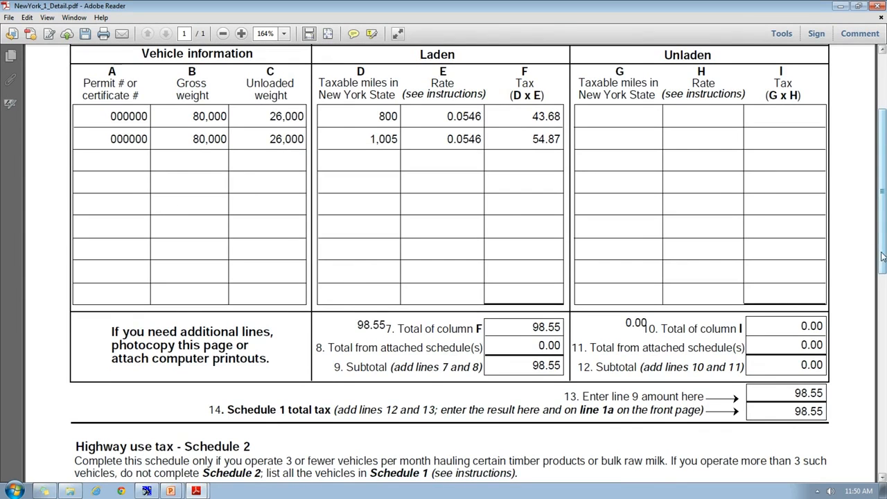
{"action": "left_click_drag", "start_coordinate": [884, 258], "coordinate": [884, 424]}
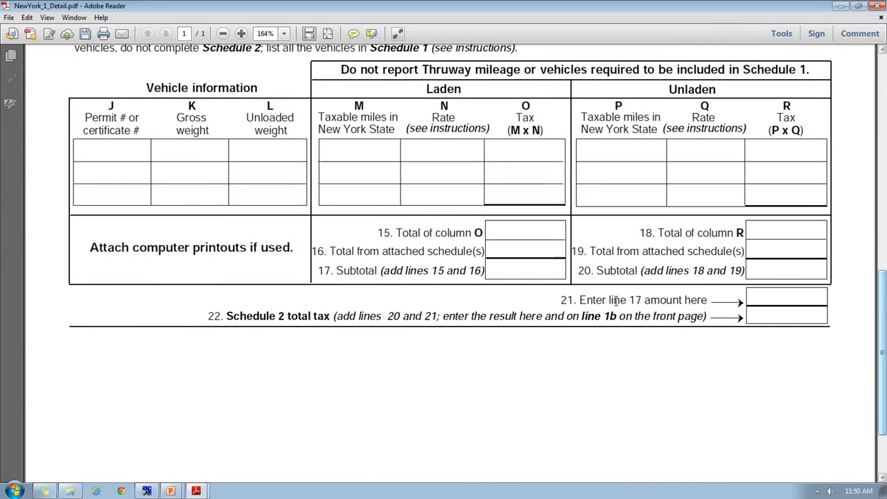
Bring NewYork_Template.pdf to the front and examine the MT-903-MN Highway Use Tax Return from the taxpayer details through the certification section
{"action": "left_click", "coordinate": [74, 17]}
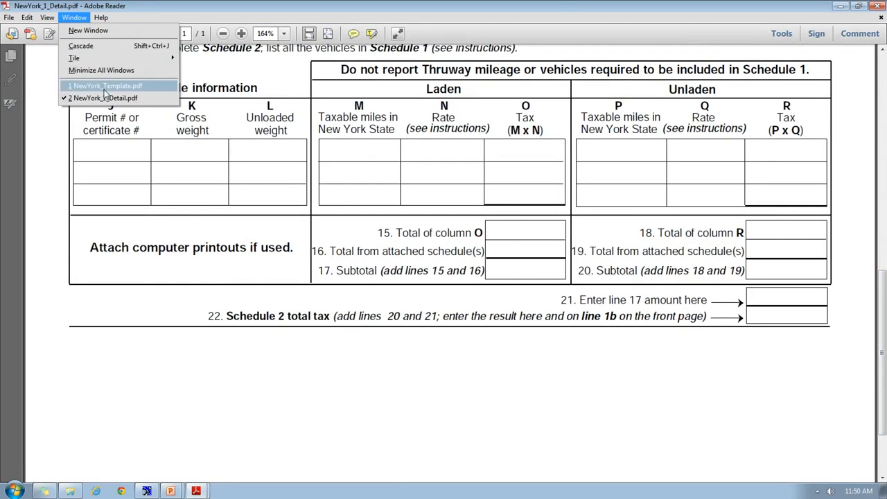
{"action": "left_click", "coordinate": [106, 86]}
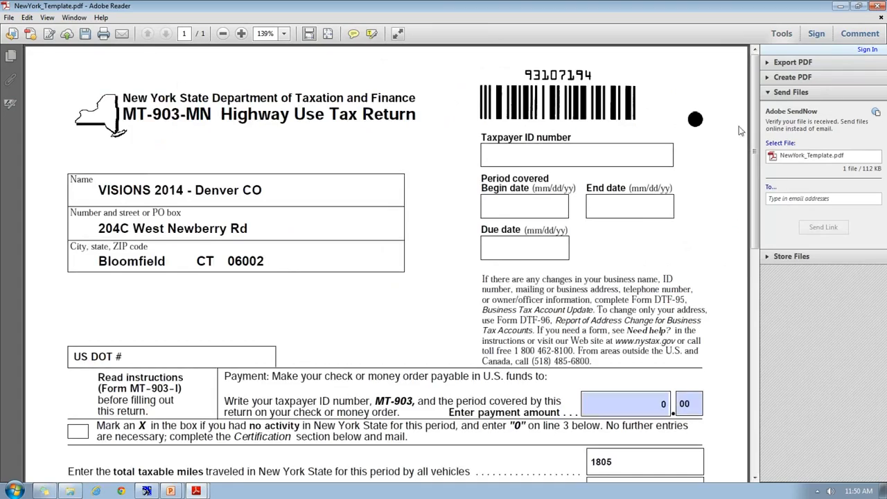
{"action": "left_click_drag", "start_coordinate": [753, 135], "coordinate": [765, 345]}
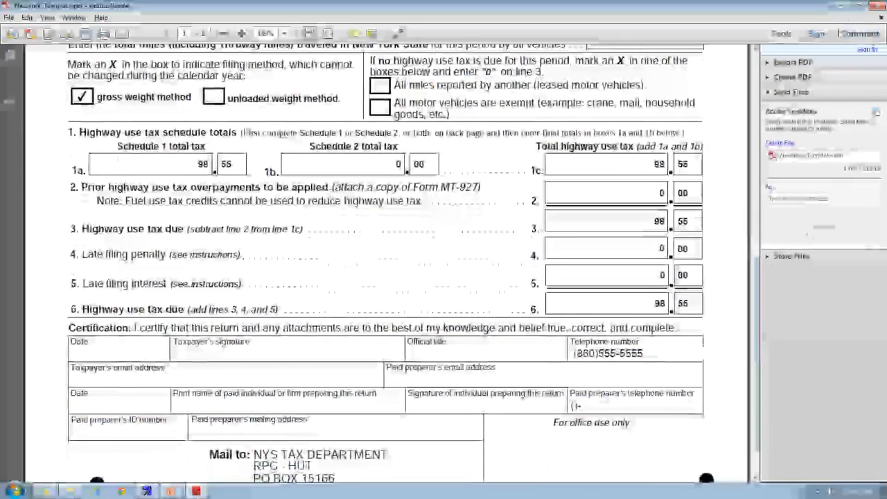
Close NewYork_Template.pdf and NewYork_1_Detail.pdf without saving changes, and exit the New York Weight Distance Tax form and its report window
{"action": "left_click", "coordinate": [874, 6]}
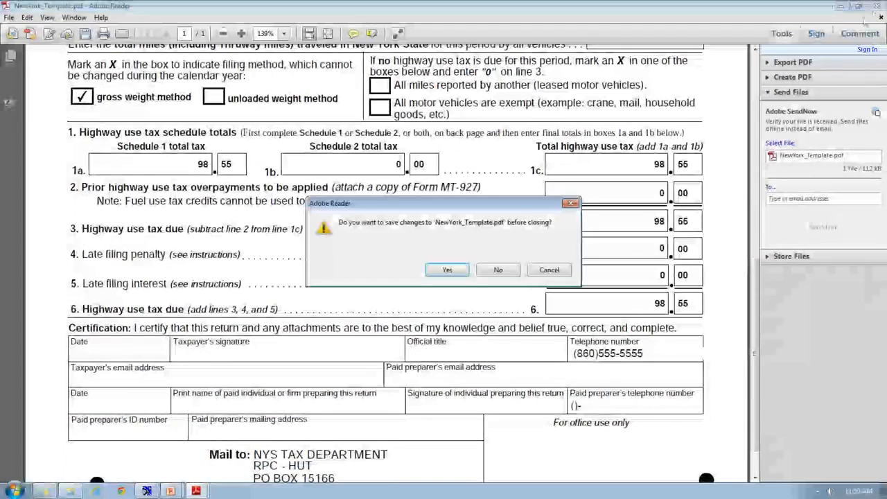
{"action": "left_click", "coordinate": [499, 271]}
{"action": "left_click", "coordinate": [877, 6]}
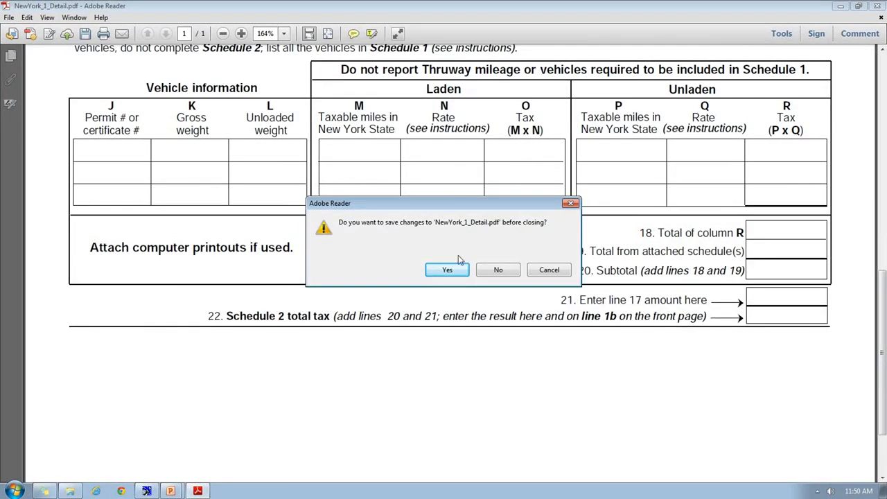
{"action": "left_click", "coordinate": [500, 271]}
{"action": "left_click", "coordinate": [621, 349]}
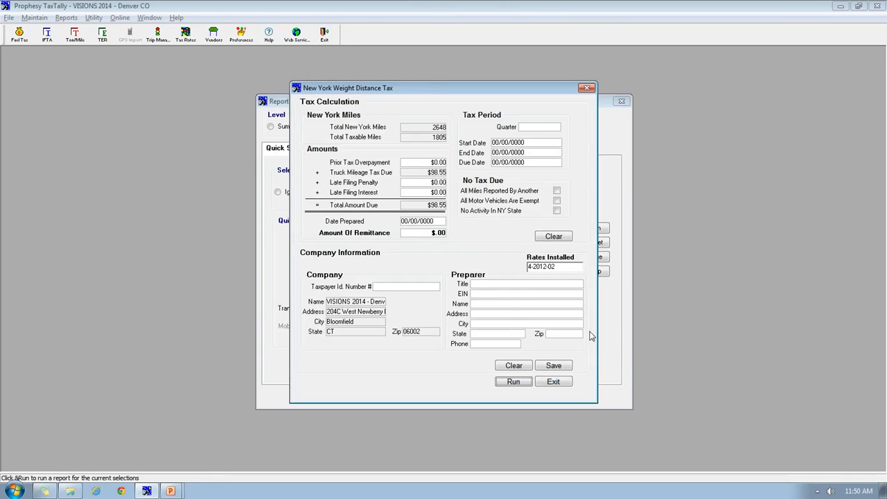
{"action": "left_click", "coordinate": [553, 382]}
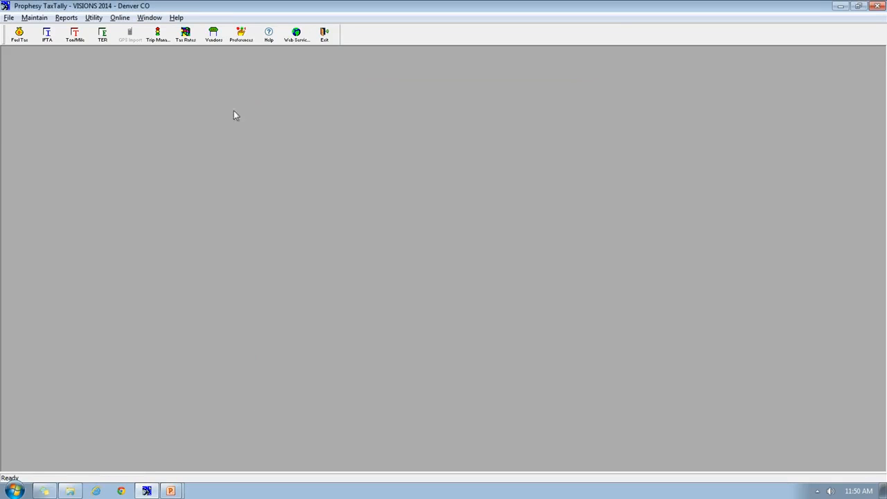
Open the Update Tax Rates utility, examine the rate installation and Internet rate check options, and close it without installing
{"action": "left_click", "coordinate": [92, 18]}
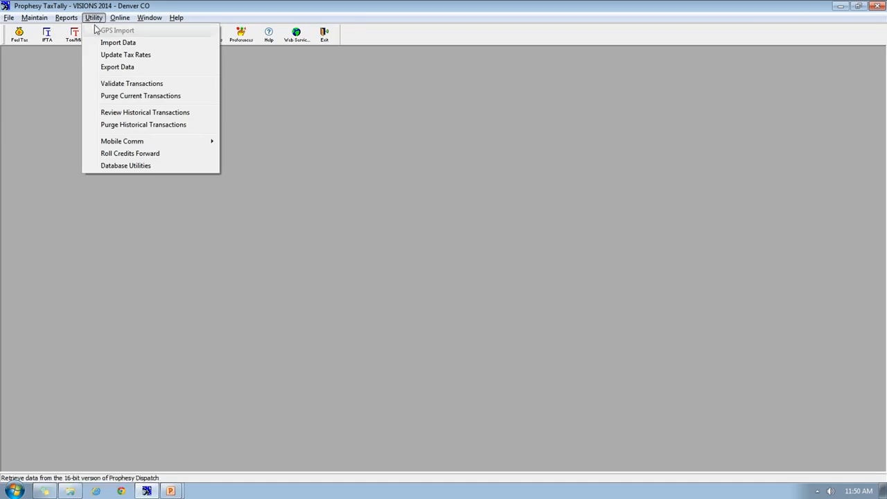
{"action": "left_click", "coordinate": [117, 55]}
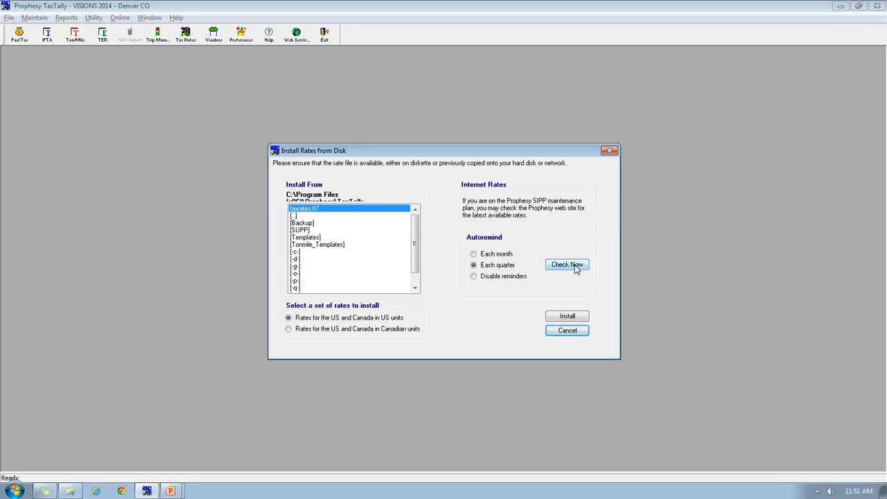
{"action": "left_click", "coordinate": [609, 151]}
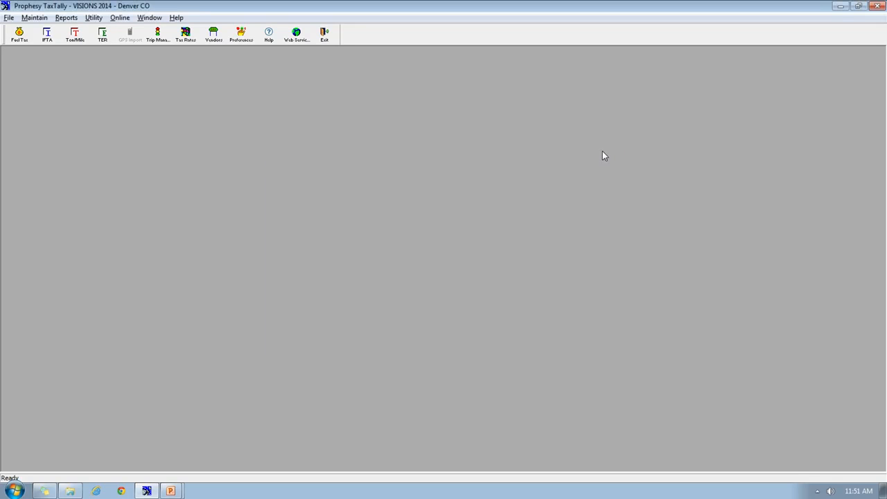
Switch to the TaxTally product overview slide show in PowerPoint and advance to the Questions slide
{"action": "key", "text": "alt+Tab"}
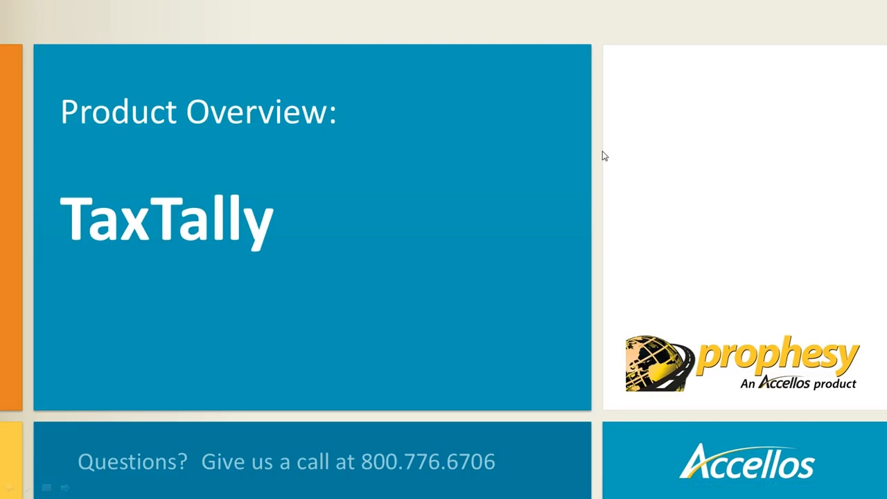
{"action": "left_click", "coordinate": [494, 223]}
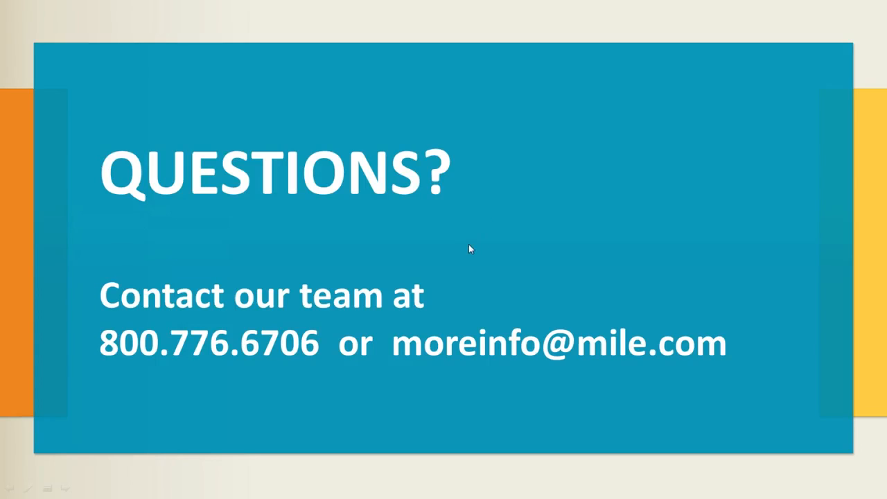